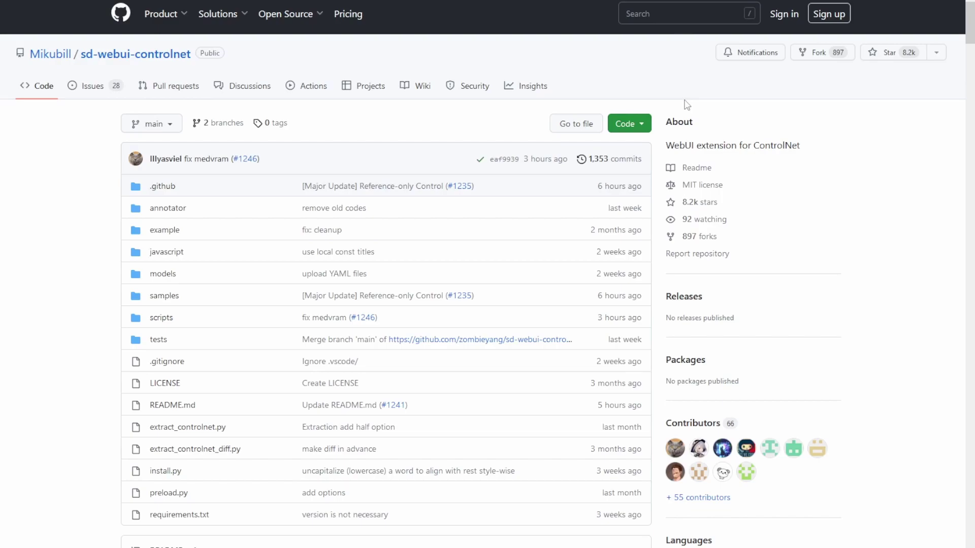
Step: Copy the sd-webui-controlnet repository's HTTPS clone URL, and enter it as the git repository for installing the extension from URL
left_click(638, 127)
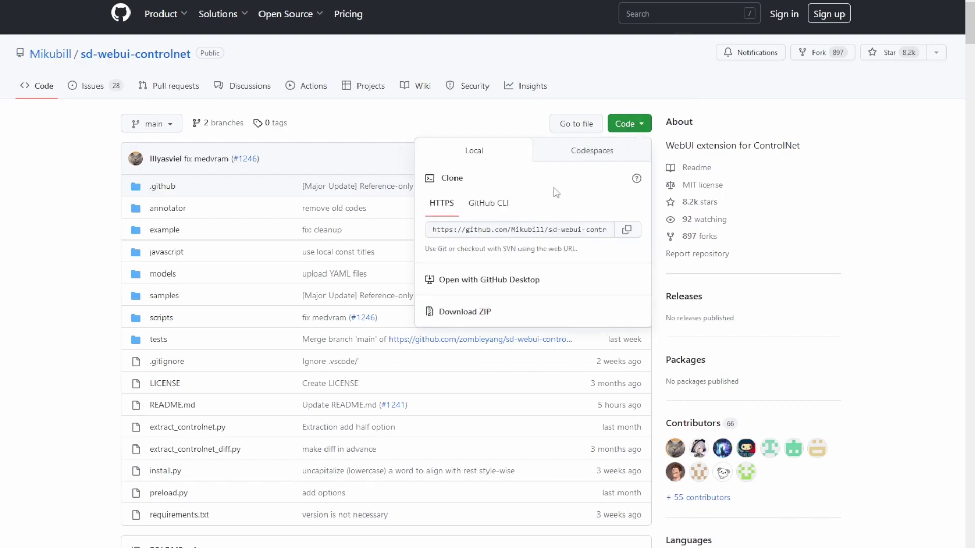
left_click(628, 231)
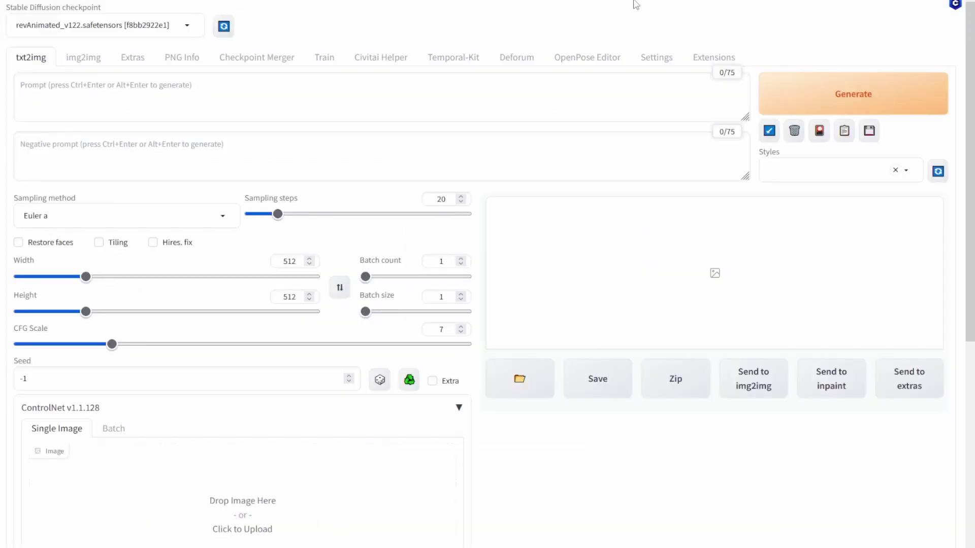
left_click(711, 58)
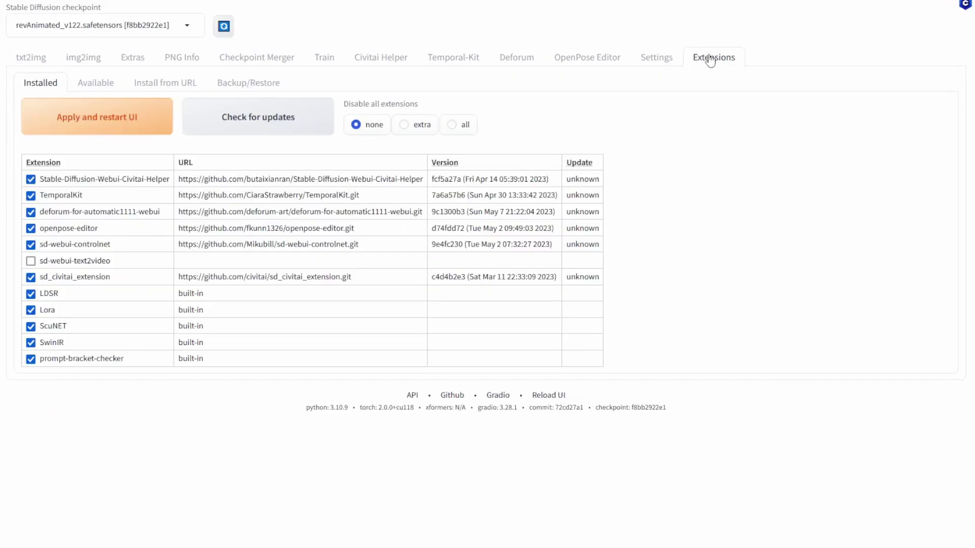
left_click(184, 85)
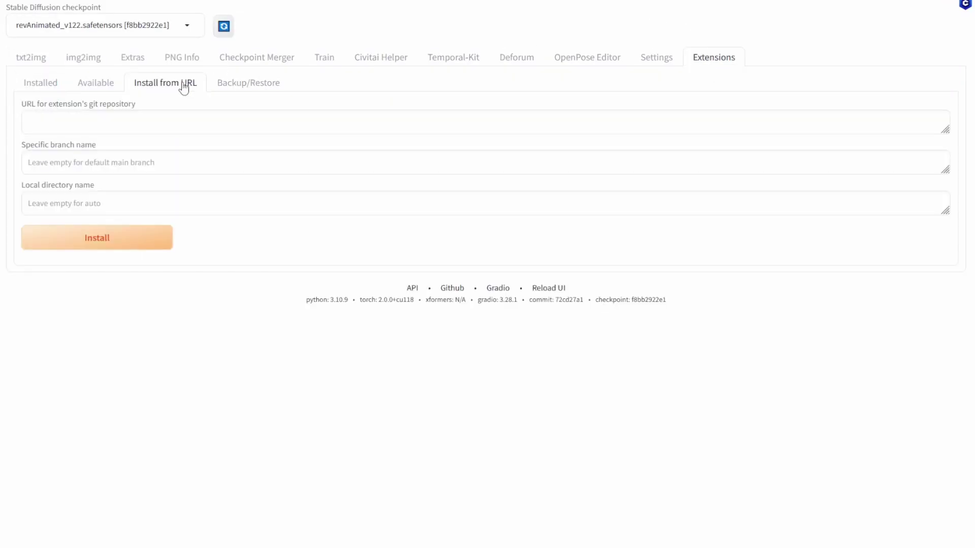
left_click(166, 121)
key("ctrl+v")
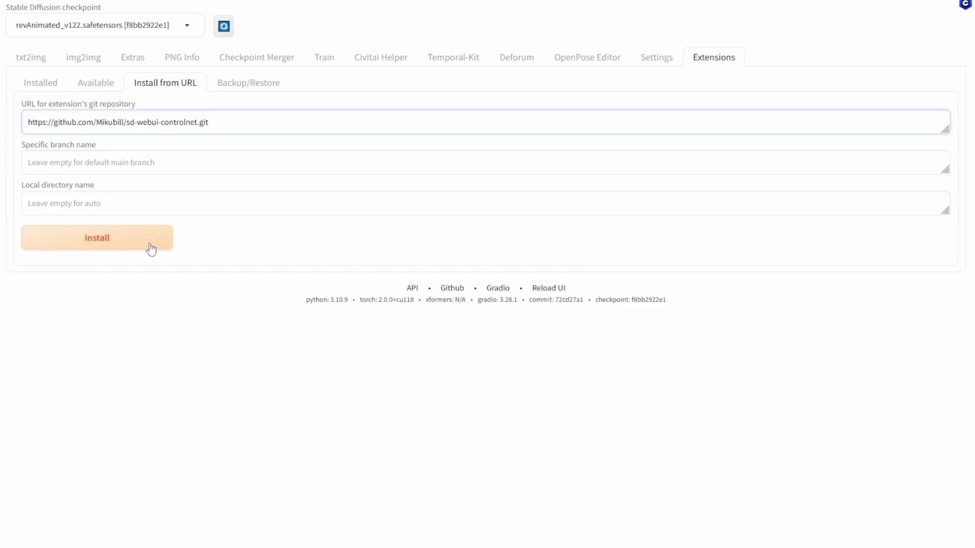
left_click(51, 83)
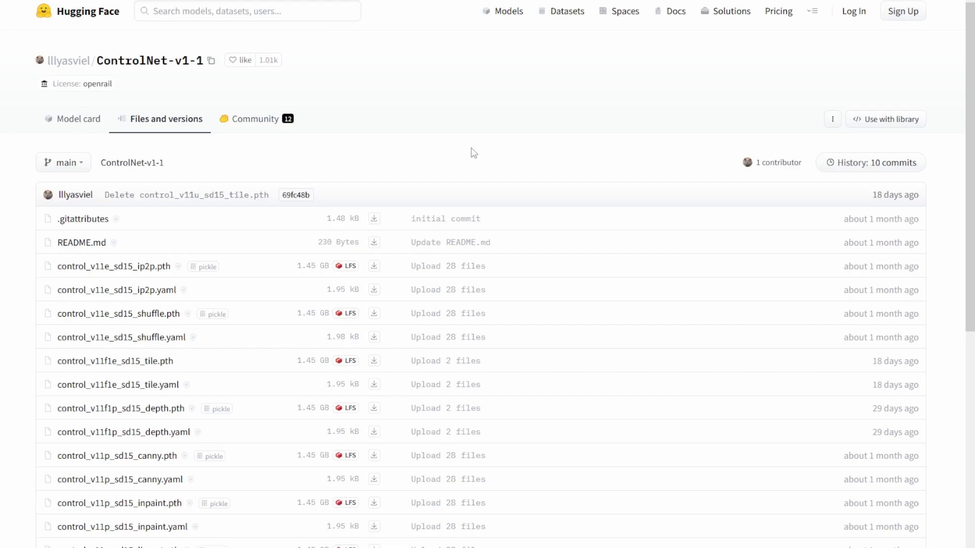
Step: Examine the depth, canny, mlsd, openpose, seg and softedge .pth model files in the ControlNet-v1-1 file list
scroll(472, 152, "down", 3)
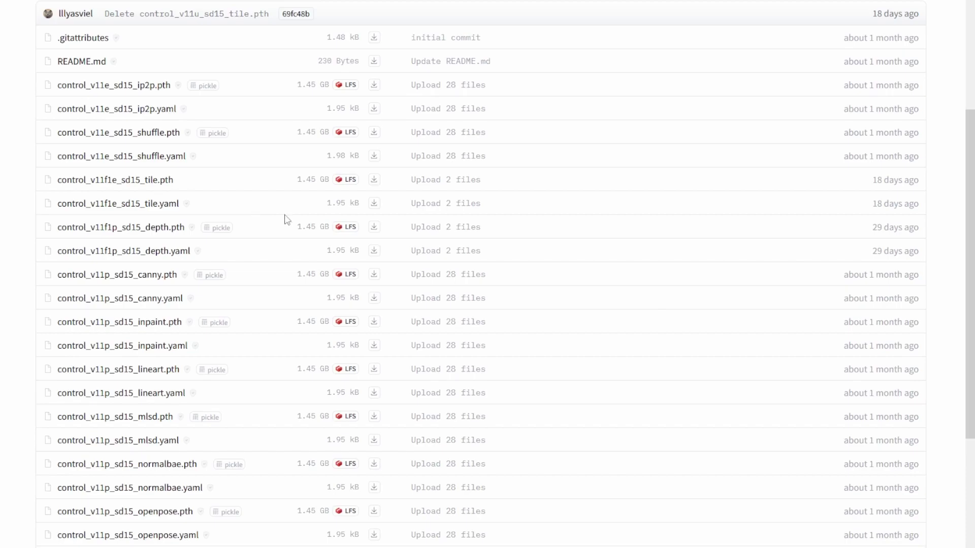
left_click_drag(274, 227, 70, 224)
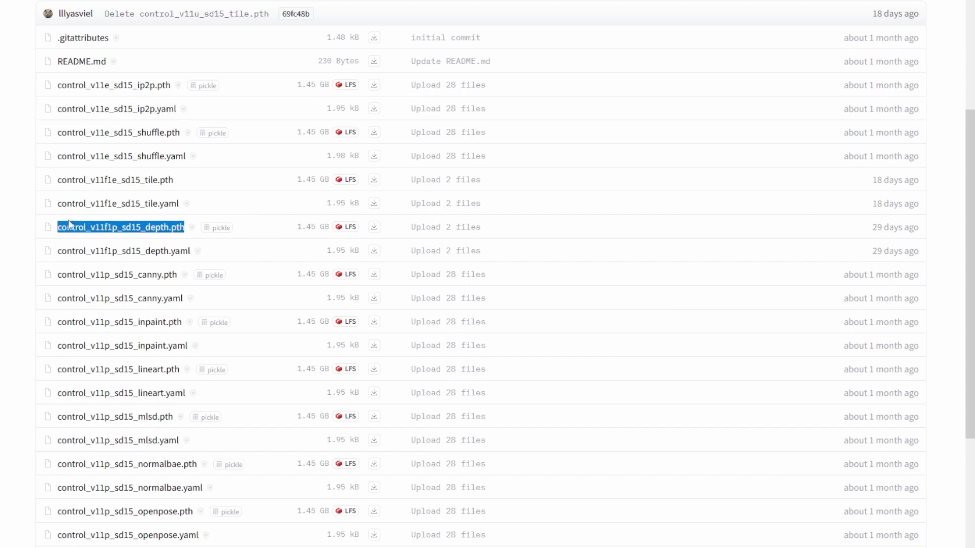
left_click_drag(276, 274, 42, 269)
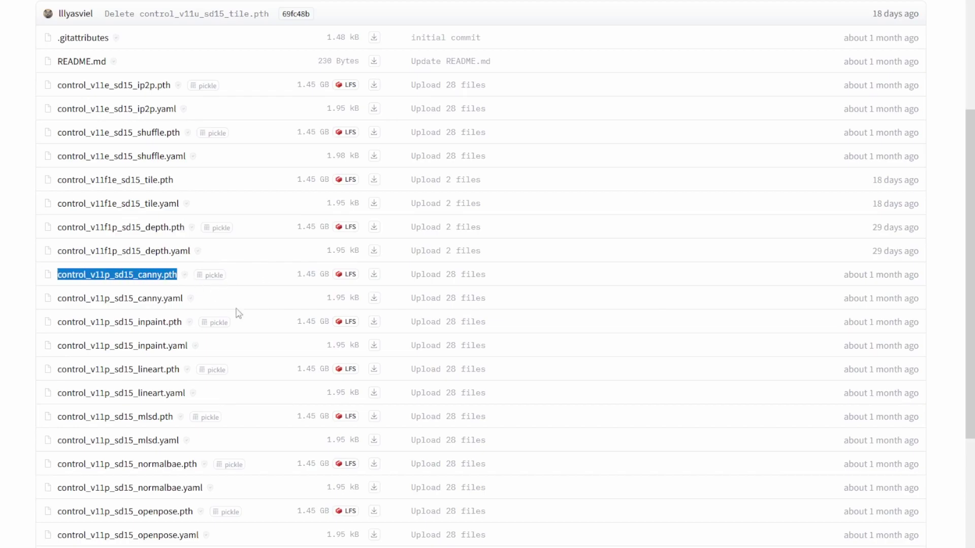
left_click_drag(272, 413, 36, 413)
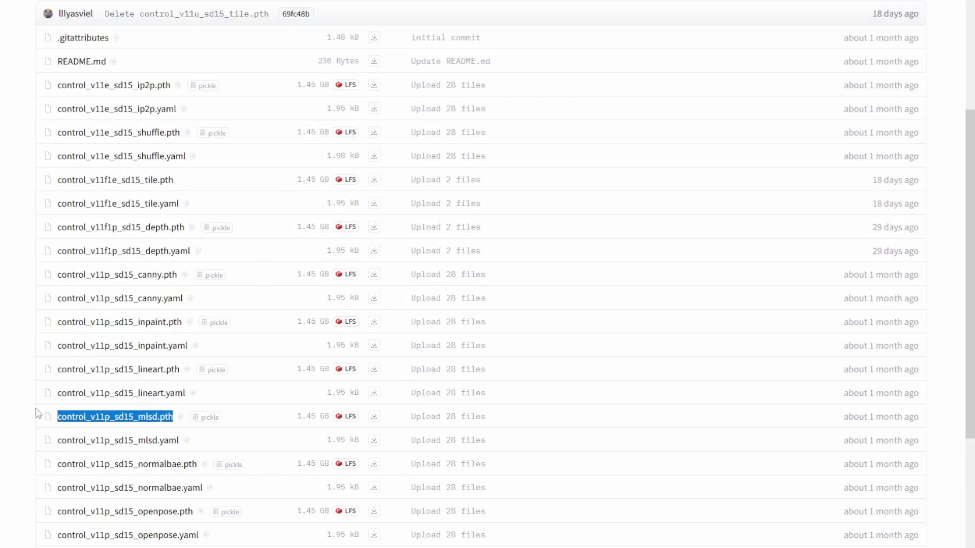
left_click_drag(276, 513, 41, 513)
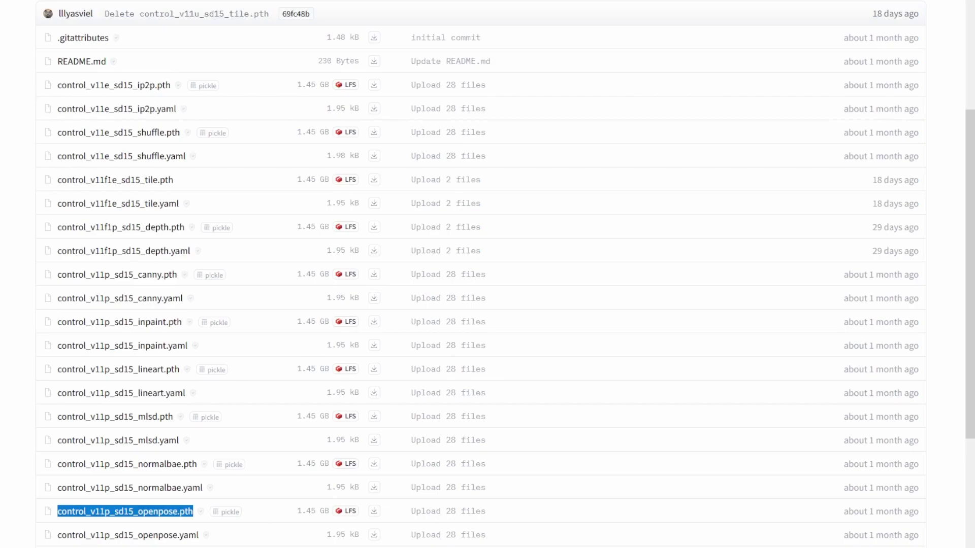
scroll(61, 394, "down", 4)
left_click_drag(233, 395, 48, 394)
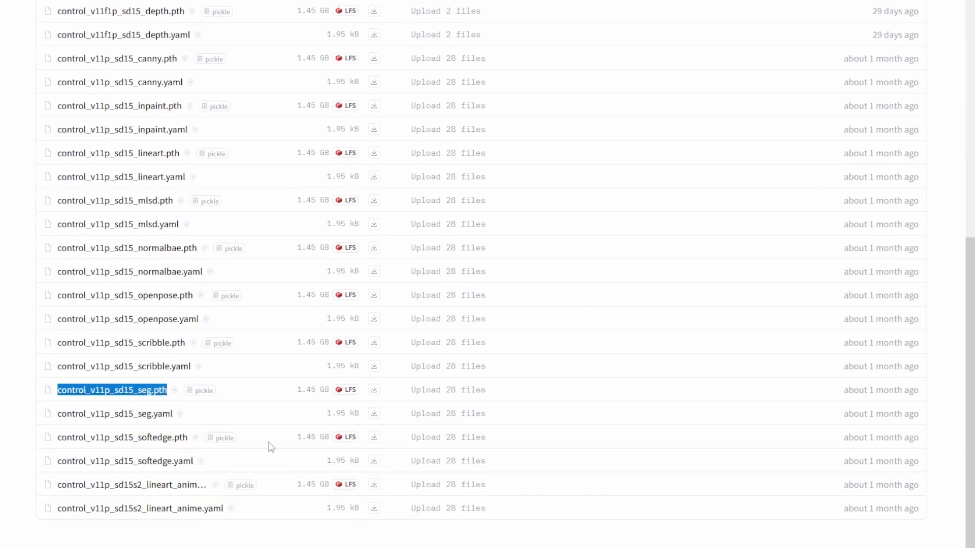
left_click_drag(271, 446, 43, 434)
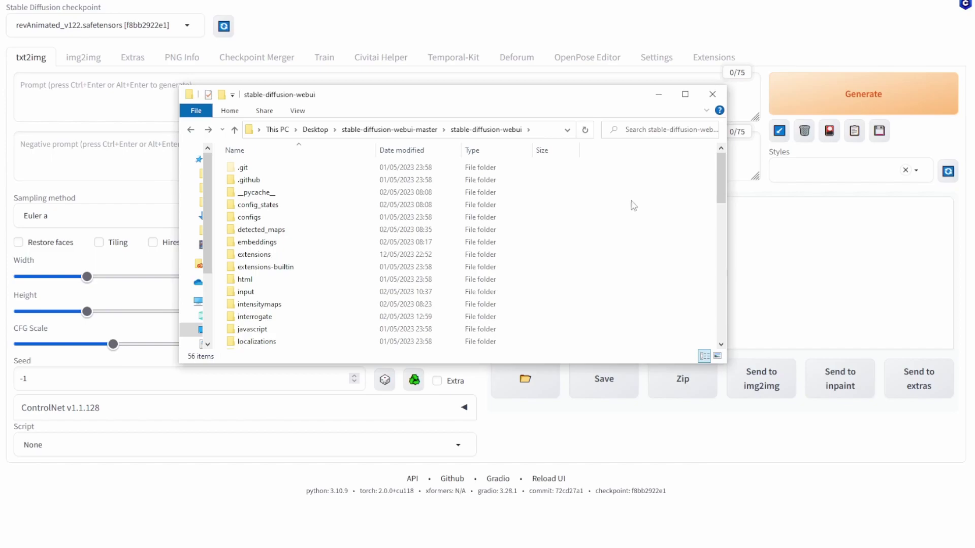
Step: In File Explorer, open the ControlNet folder inside the stable-diffusion-webui models folder and select the files in it
scroll(574, 214, "down", 3)
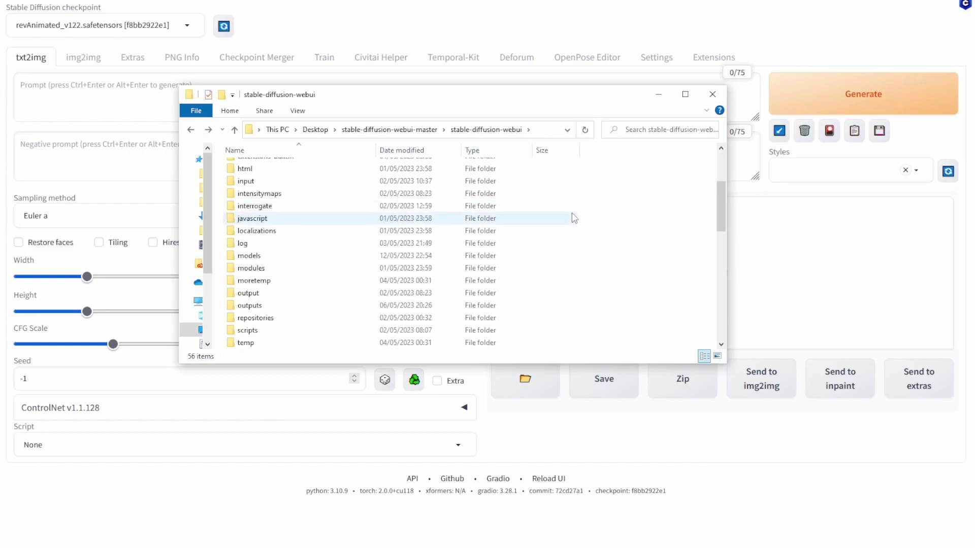
left_click(503, 259)
double_click(503, 262)
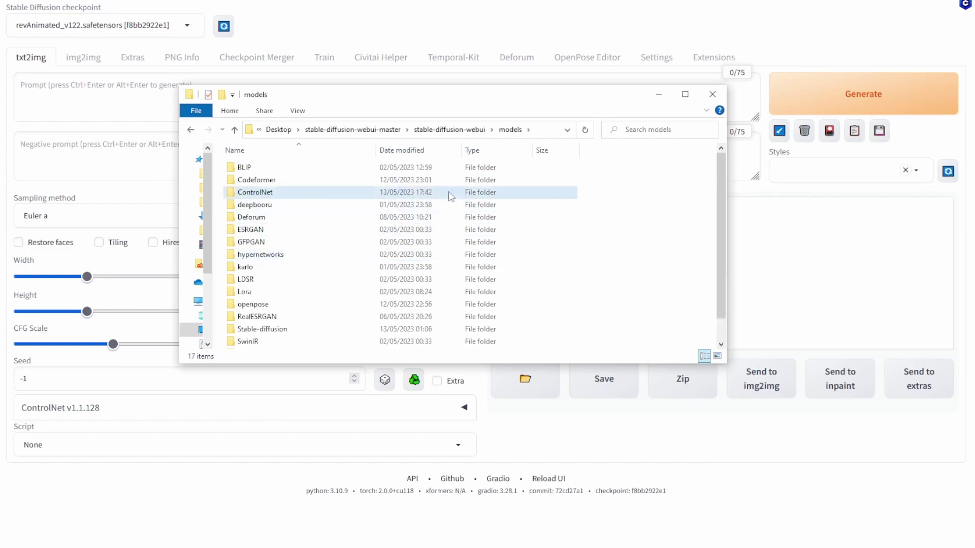
double_click(450, 193)
left_click_drag(659, 279, 500, 166)
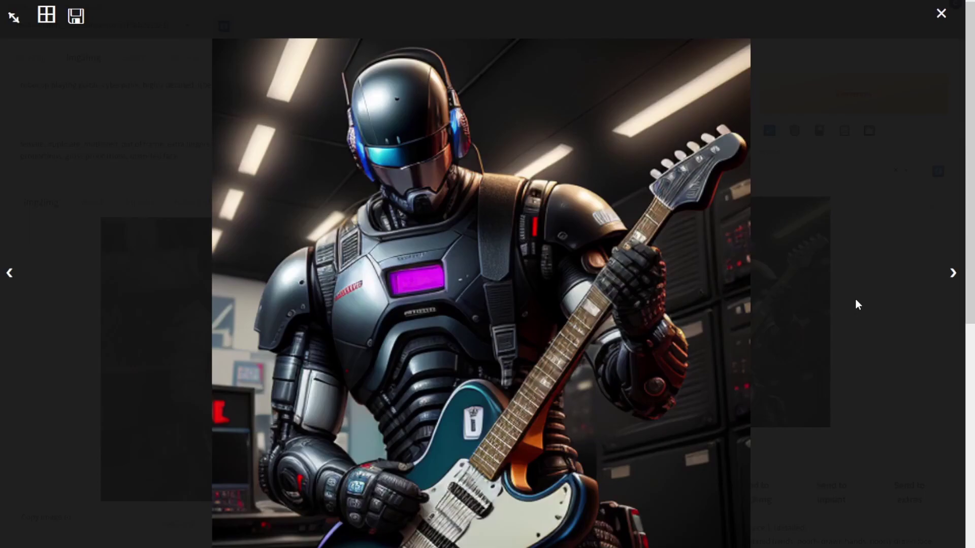
Step: Close the enlarged robocop image and review the img2img prompts, source photo and generation settings
left_click(856, 300)
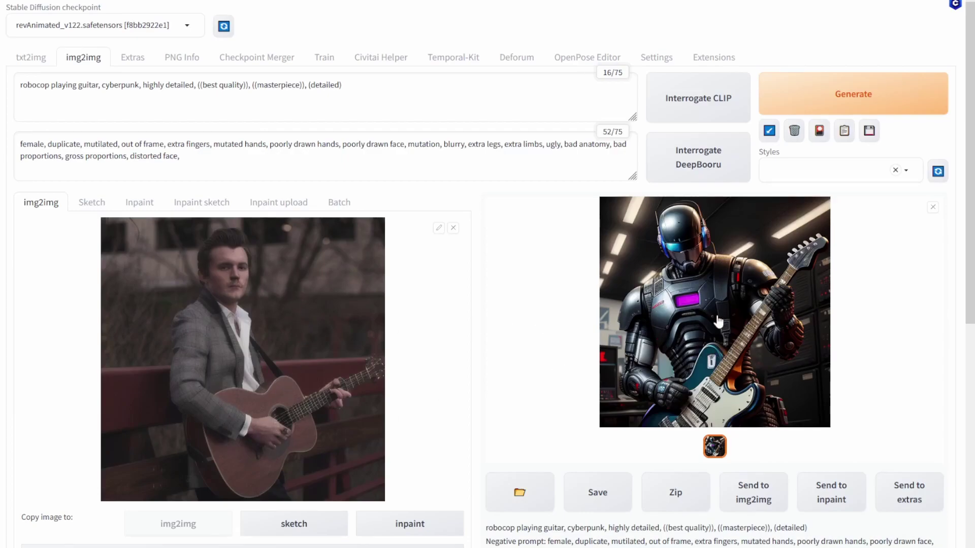
scroll(718, 321, "down", 6)
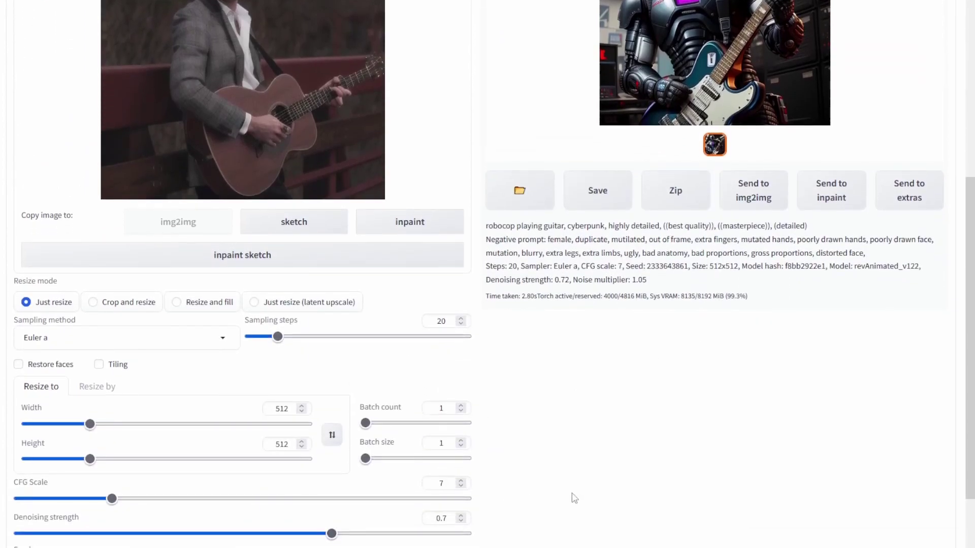
scroll(575, 498, "up", 5)
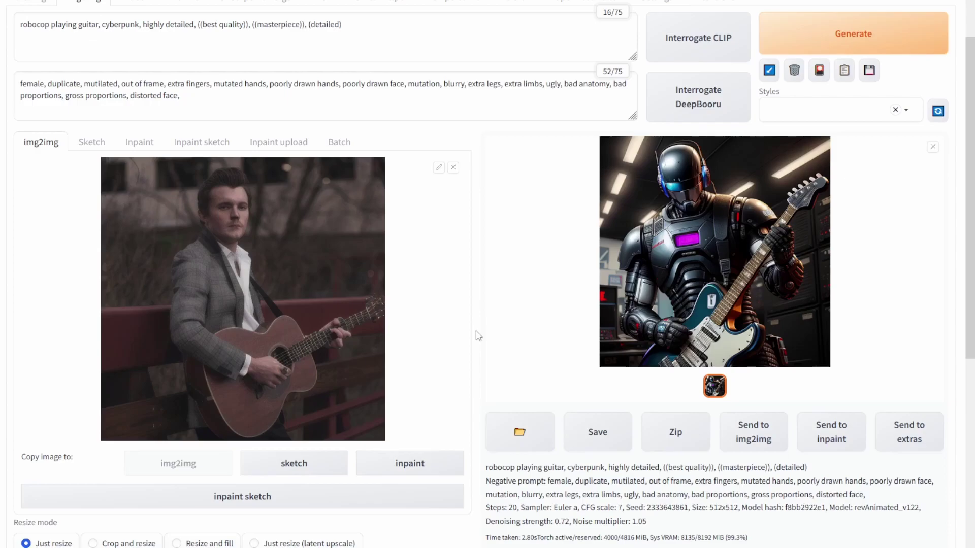
Step: Expand the ControlNet settings in img2img and choose the openpose preprocessor with the control_v11p_sd15_openpose model
scroll(477, 336, "down", 6)
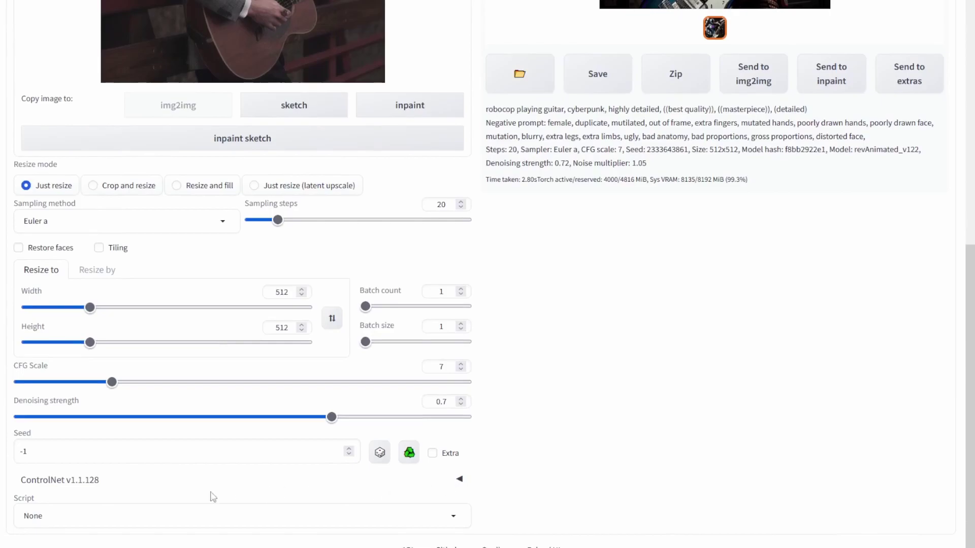
left_click(463, 481)
scroll(535, 428, "down", 7)
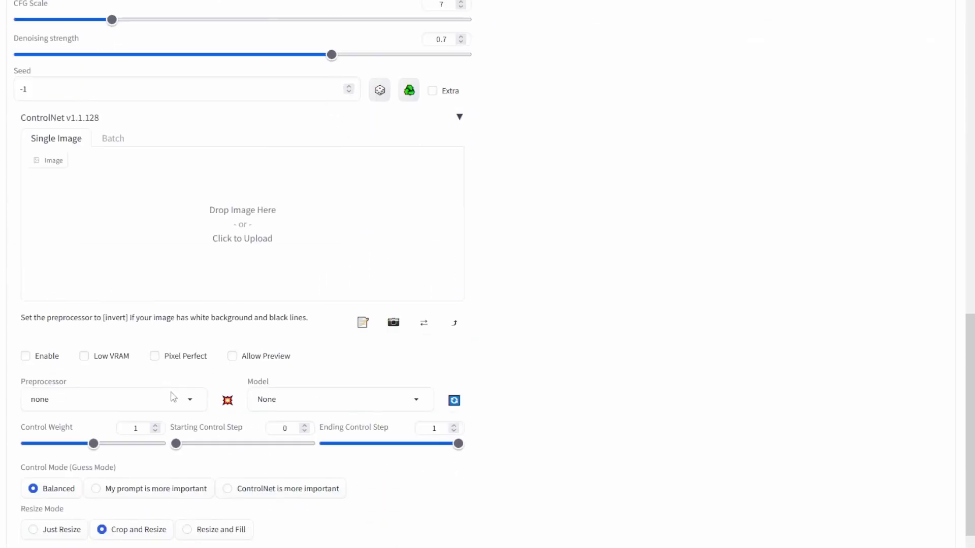
left_click(188, 401)
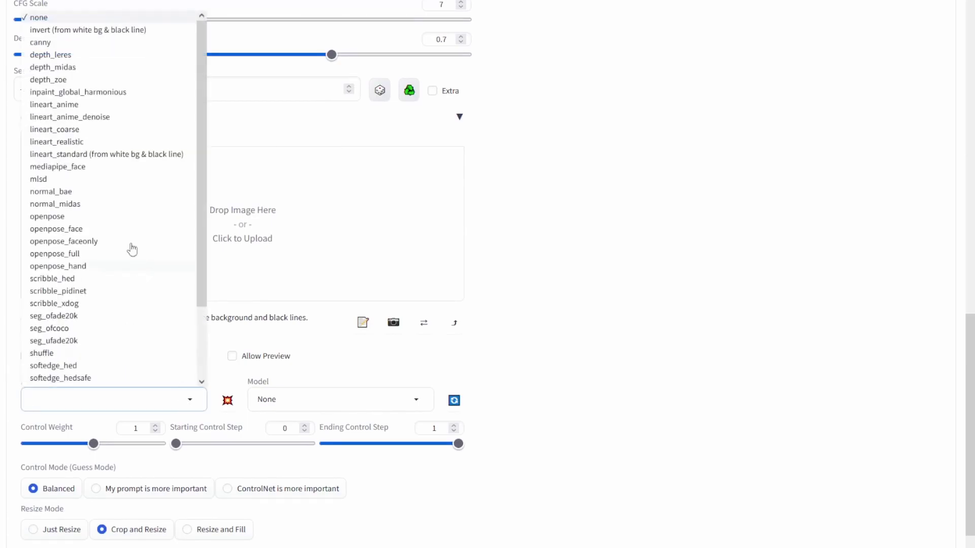
left_click(117, 219)
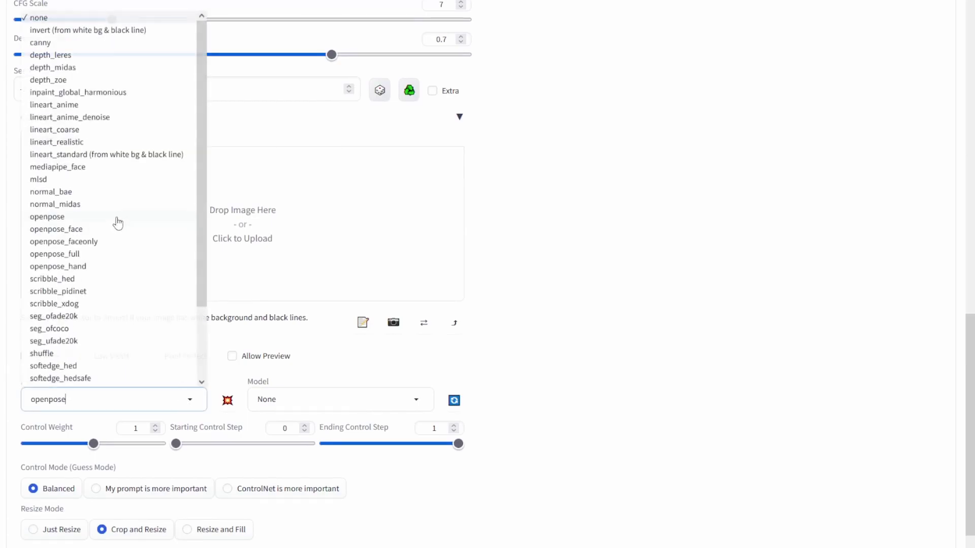
left_click(373, 399)
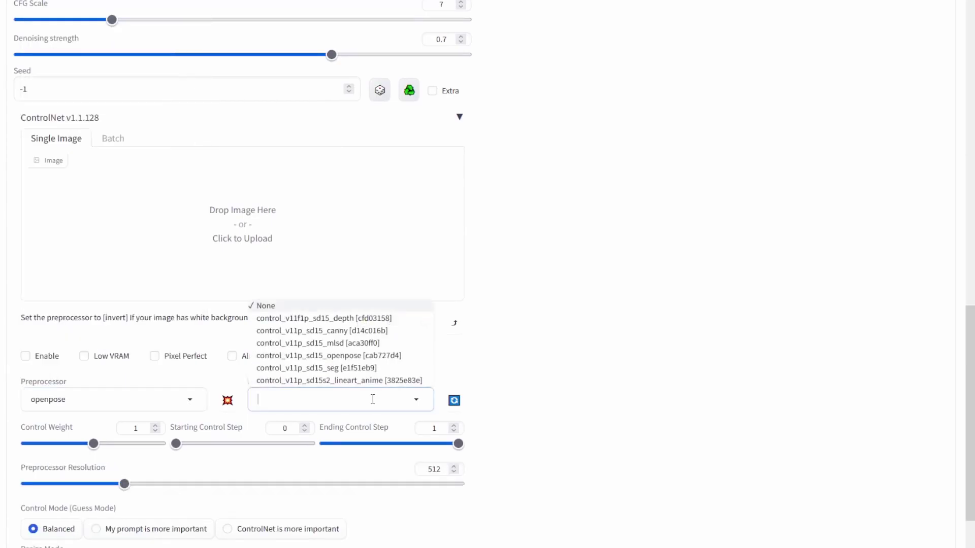
left_click(385, 356)
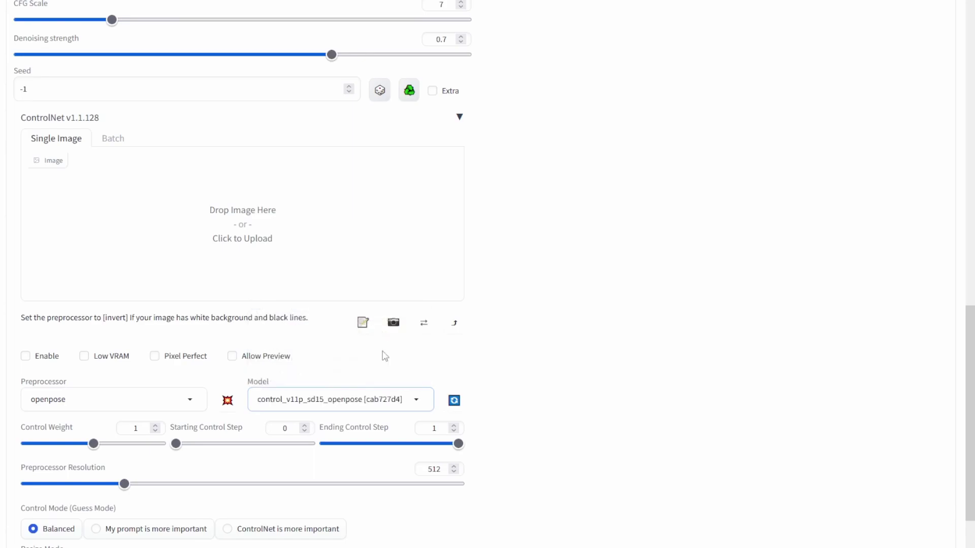
Step: Enable ControlNet, generate the robocop guitar image from the photo, and close the enlarged result
left_click(37, 360)
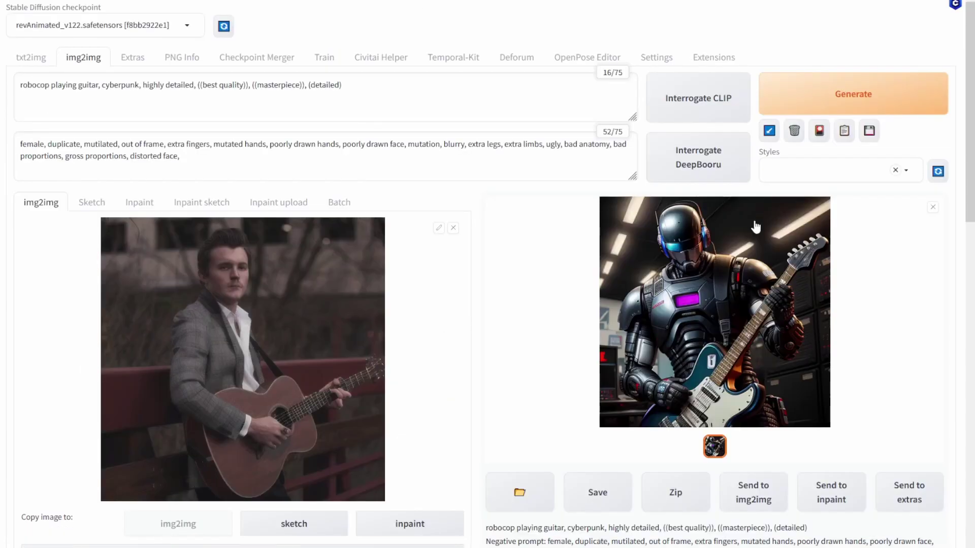
left_click(807, 105)
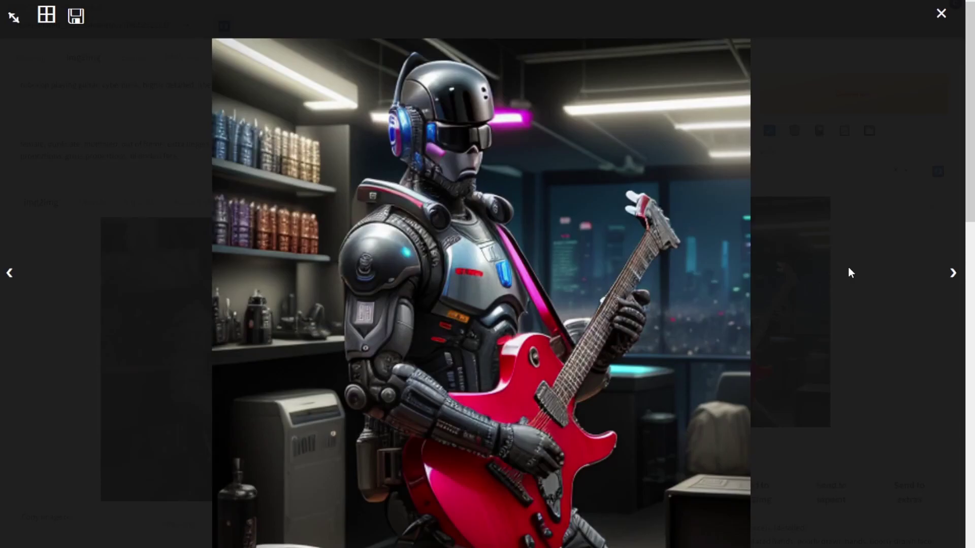
left_click(863, 271)
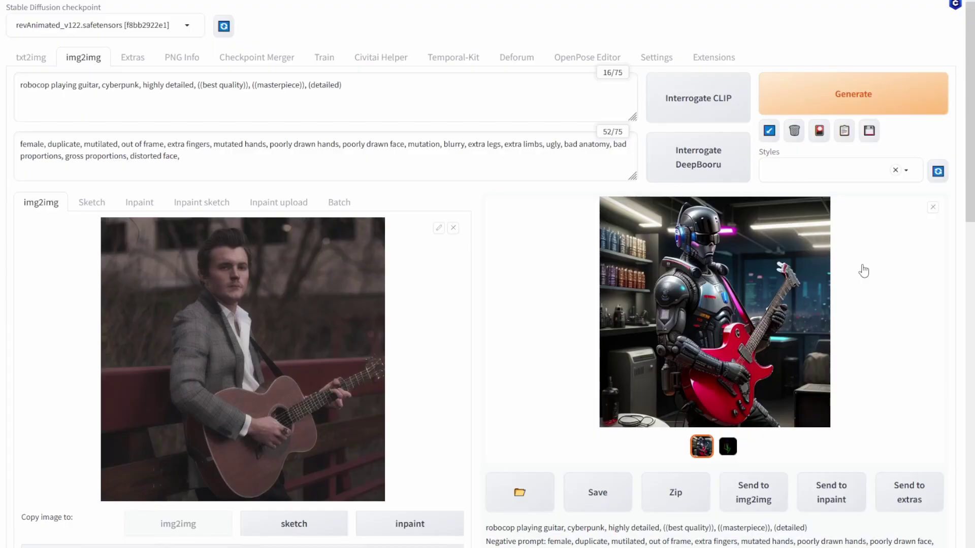
Step: Enlarge the openpose skeleton map of the output and compare it with the generated robocop image
left_click(737, 451)
left_click(716, 357)
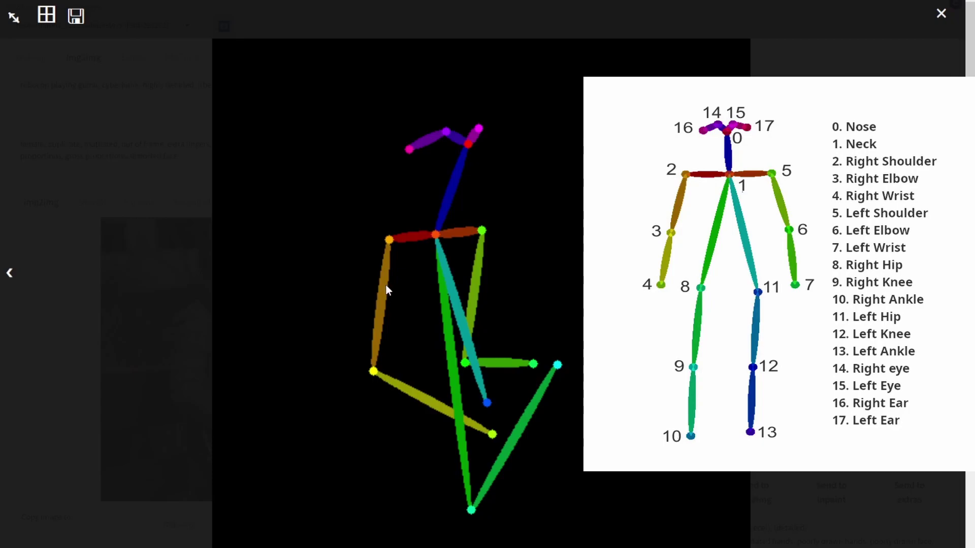
left_click(862, 270)
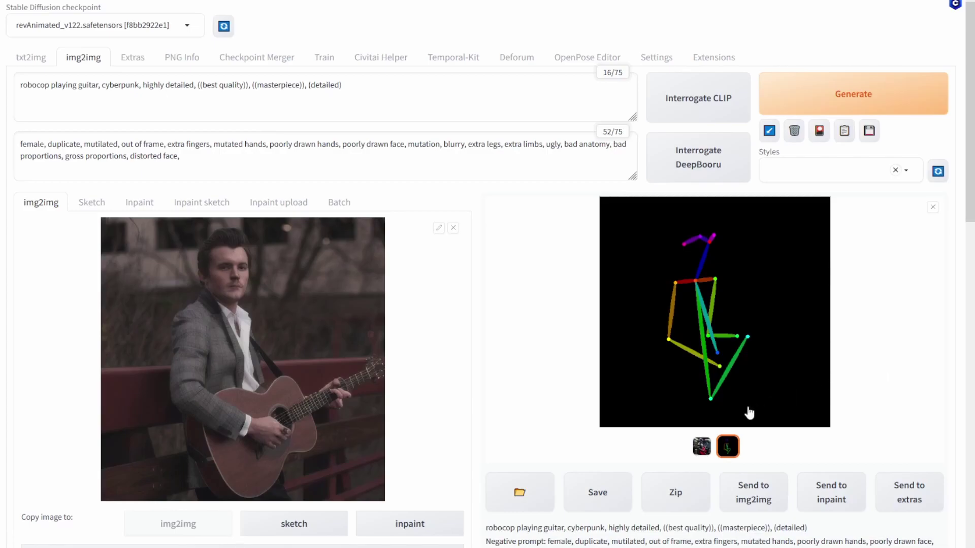
left_click(701, 446)
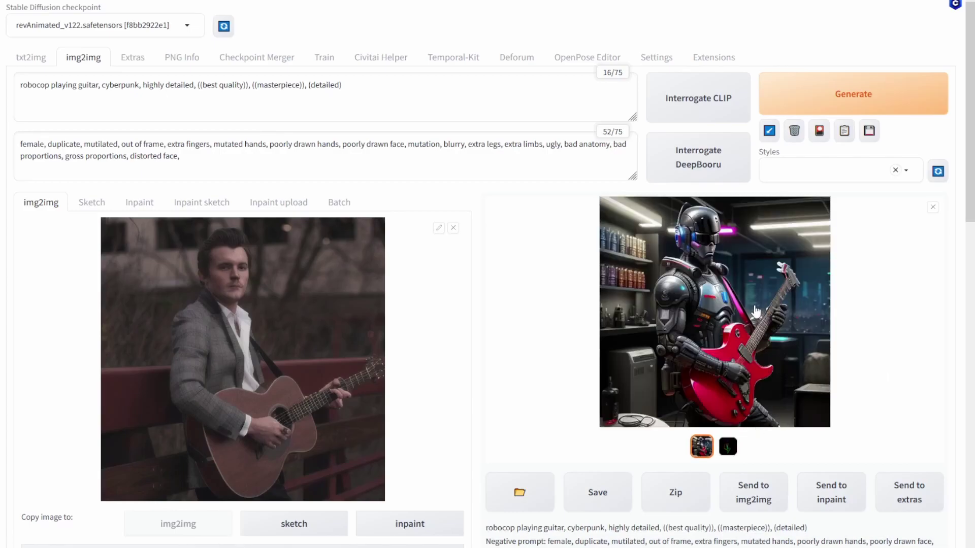
left_click(727, 447)
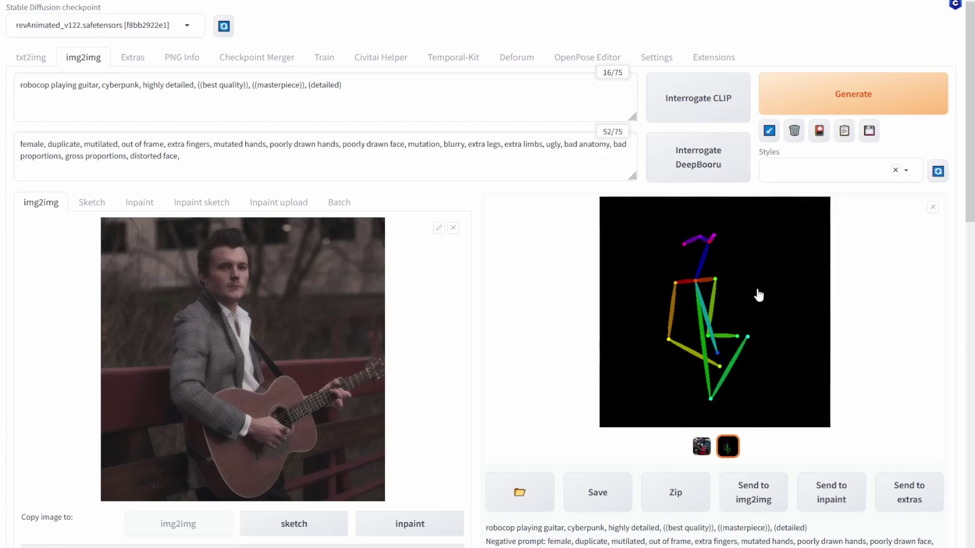
Step: Expand the ControlNet section in txt2img and examine its image upload area, preprocessor and model settings
left_click(27, 60)
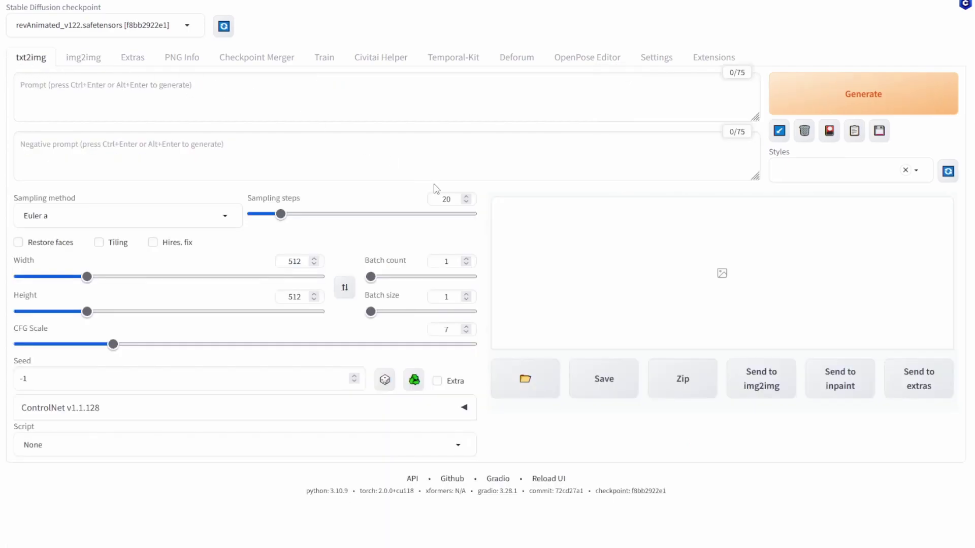
left_click(460, 411)
scroll(507, 307, "down", 5)
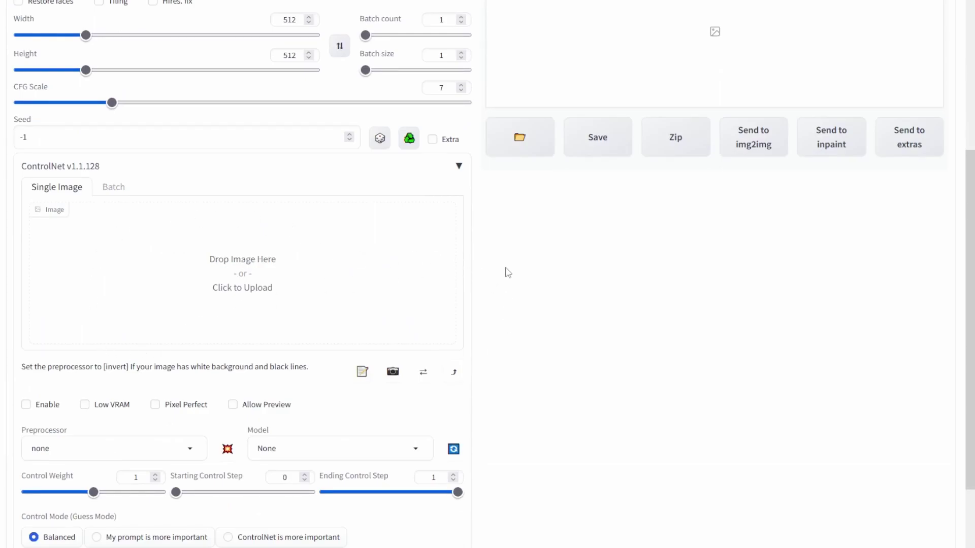
scroll(507, 273, "up", 1)
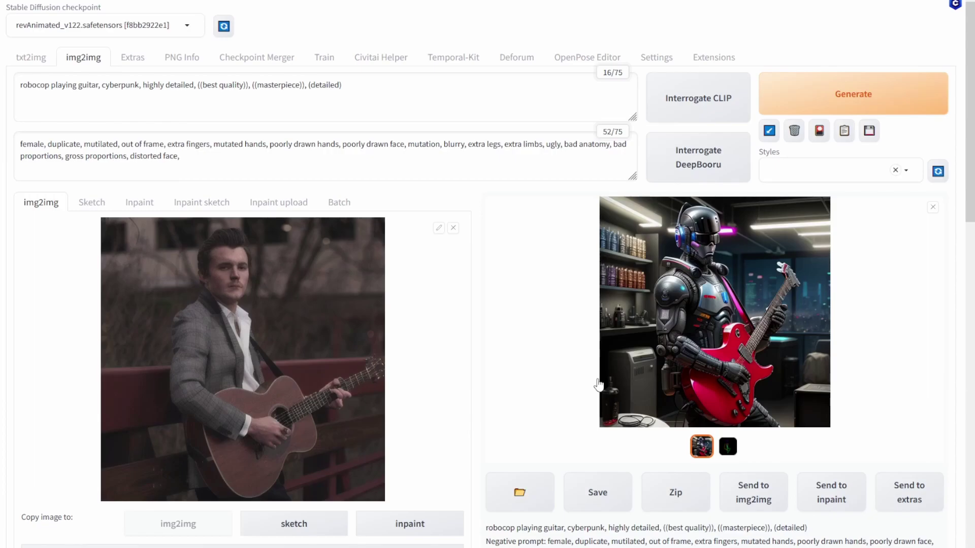
Step: Set ControlNet's Starting Control Step to 0 and its Ending Control Step to 0.2 in img2img
scroll(599, 385, "down", 15)
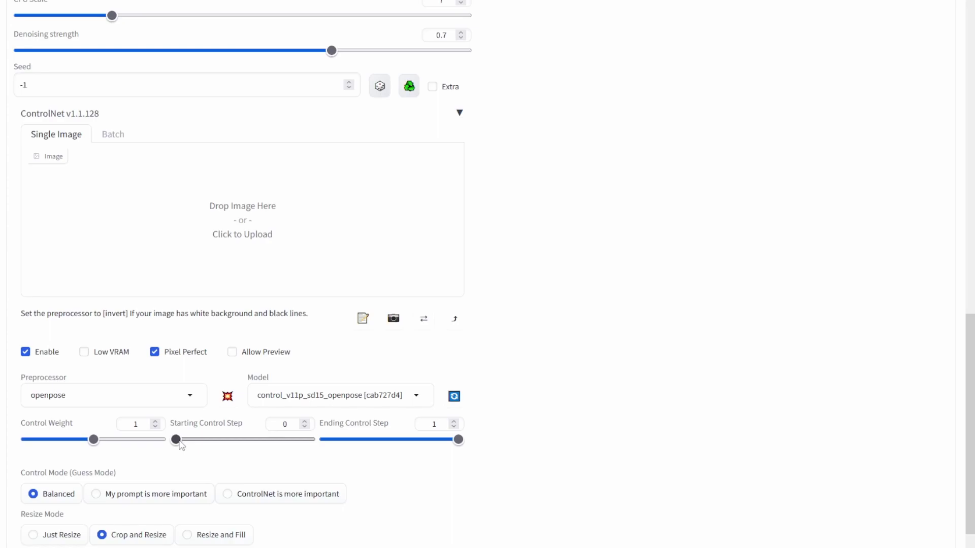
left_click_drag(176, 440, 244, 441)
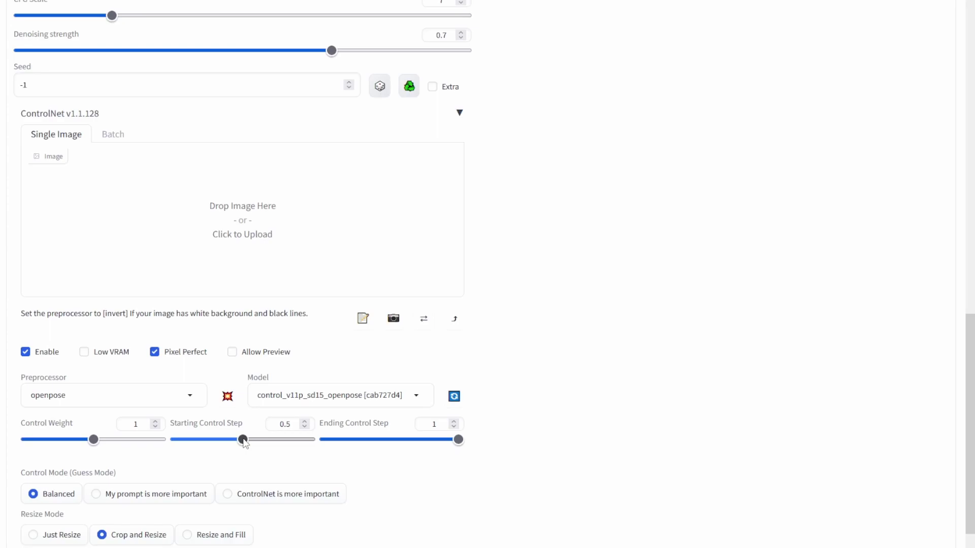
left_click_drag(243, 440, 166, 448)
left_click_drag(458, 440, 353, 452)
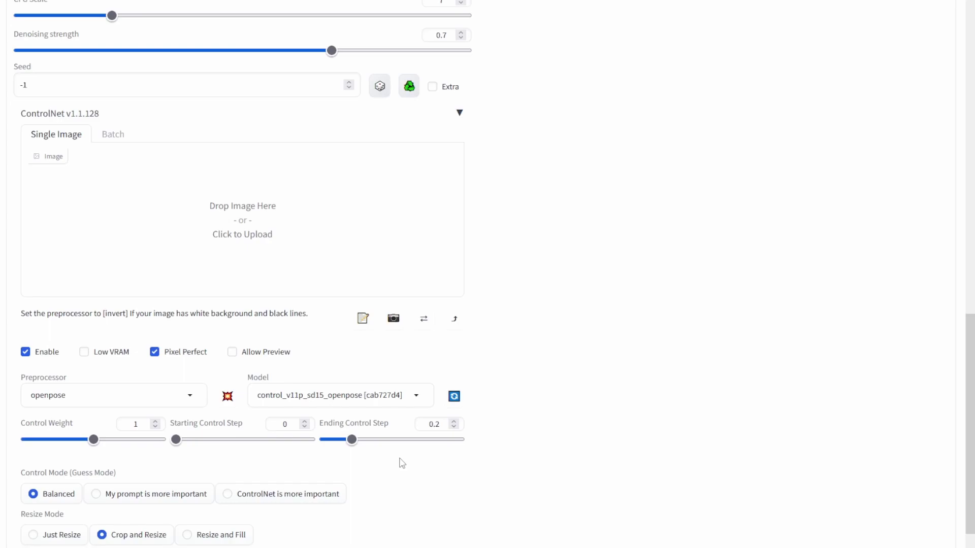
Step: Turn off ControlNet's Pixel Perfect option to expose the preprocessor resolution setting, and turn it back on
left_click(155, 354)
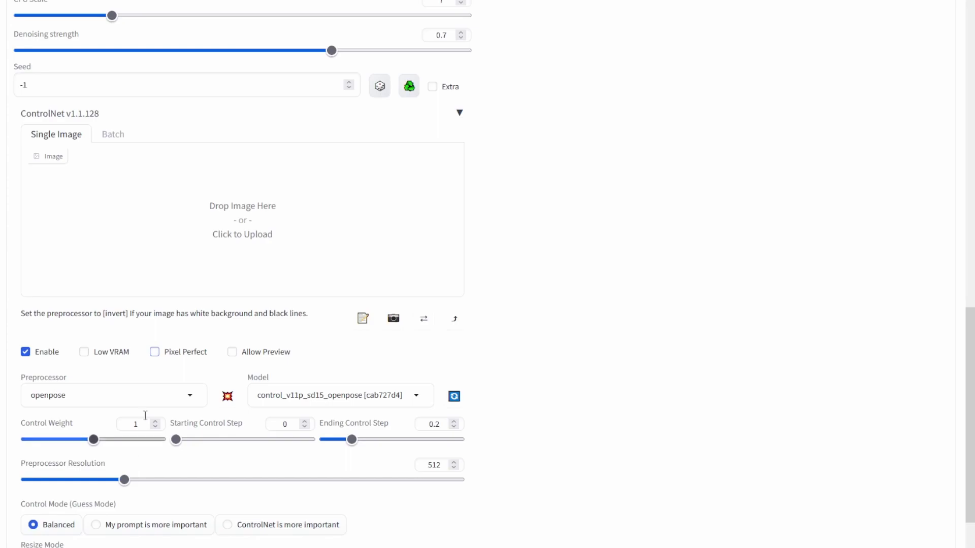
left_click(155, 353)
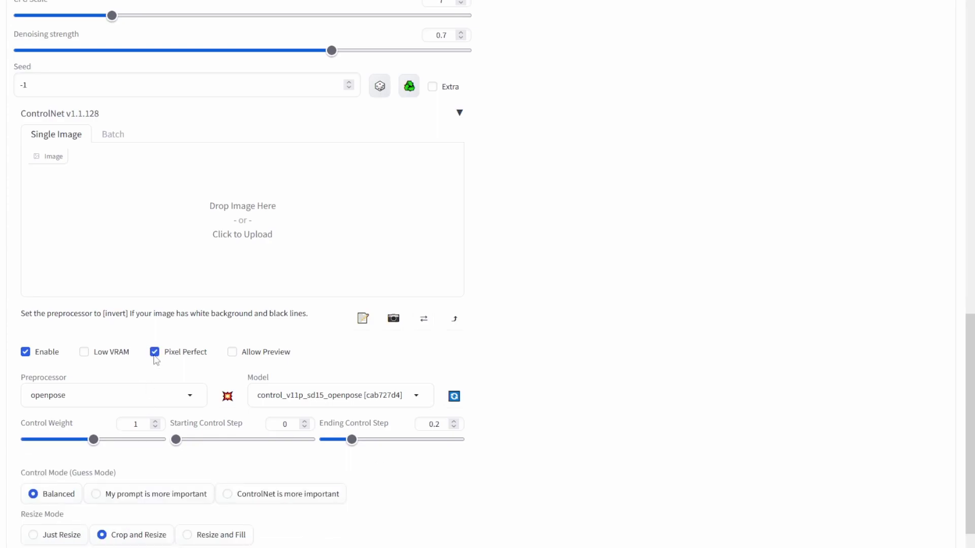
scroll(727, 302, "down", 2)
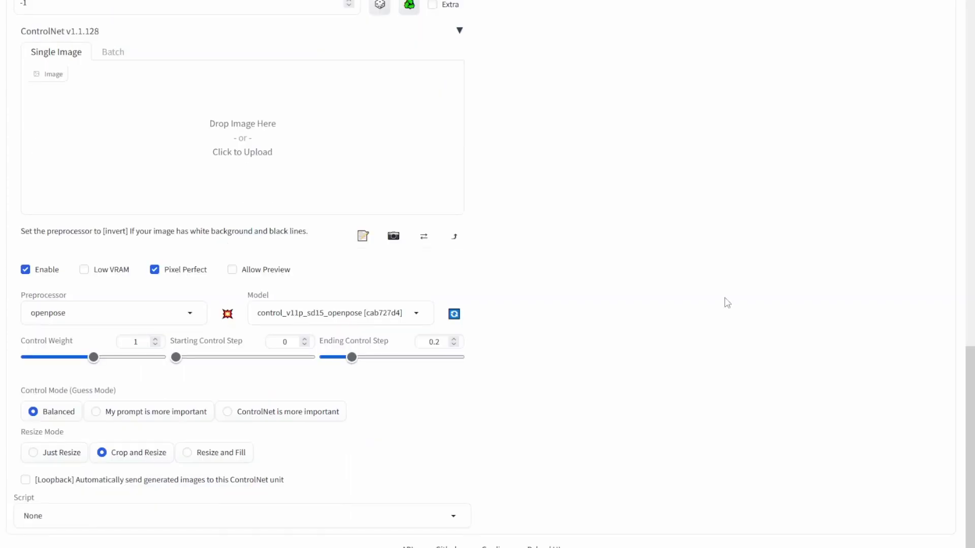
Step: Show the save options for the openpose skeleton image, dismiss them, and examine the ControlNet image upload area
scroll(726, 303, "up", 15)
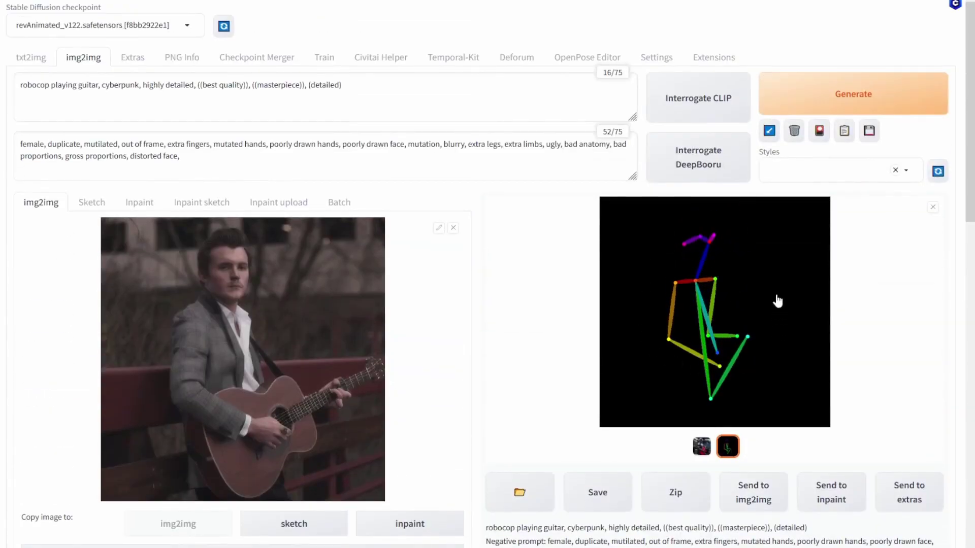
right_click(748, 260)
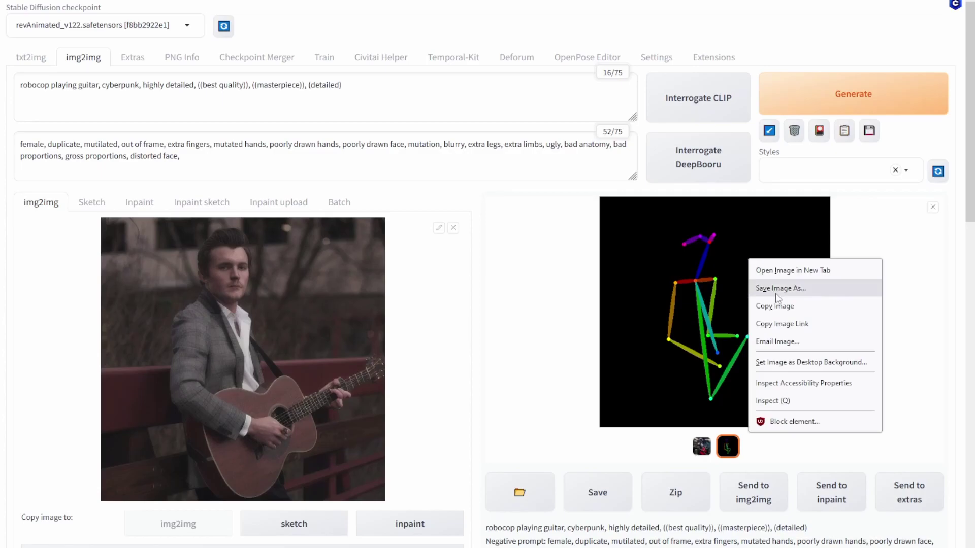
left_click(472, 289)
scroll(472, 290, "down", 5)
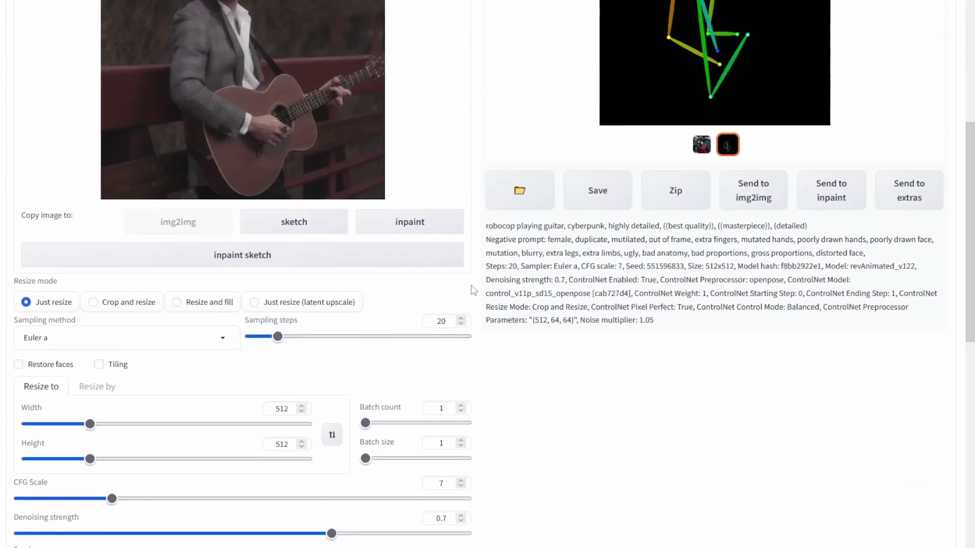
scroll(529, 276, "down", 10)
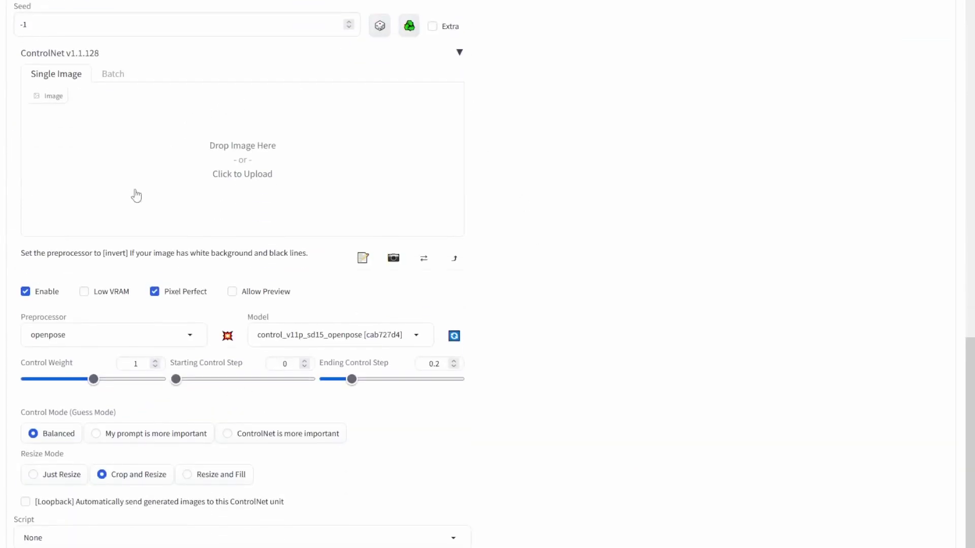
left_click_drag(5, 213, 279, 192)
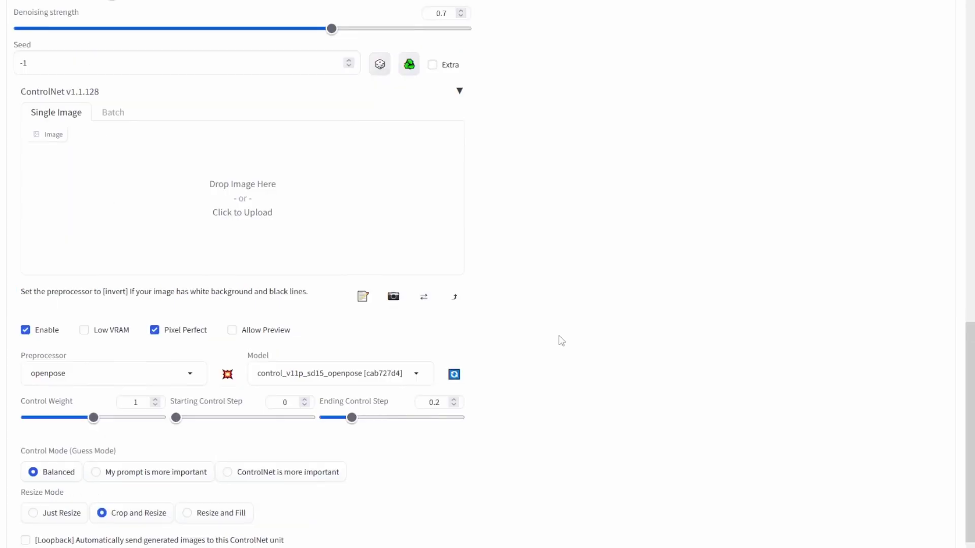
Step: Switch ControlNet to the softedge_hedsafe preprocessor with the control_v11p_sd15_softedge model
scroll(561, 340, "up", 15)
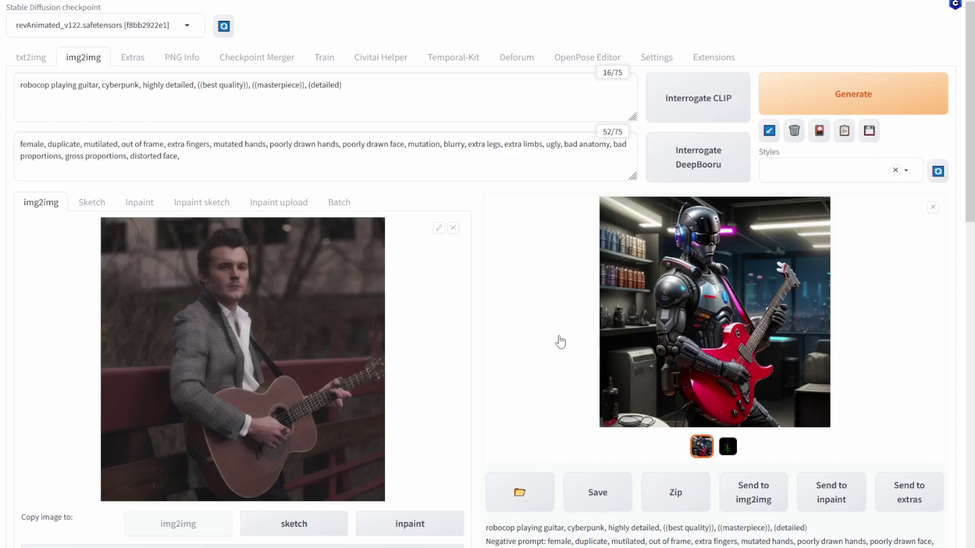
scroll(561, 341, "down", 15)
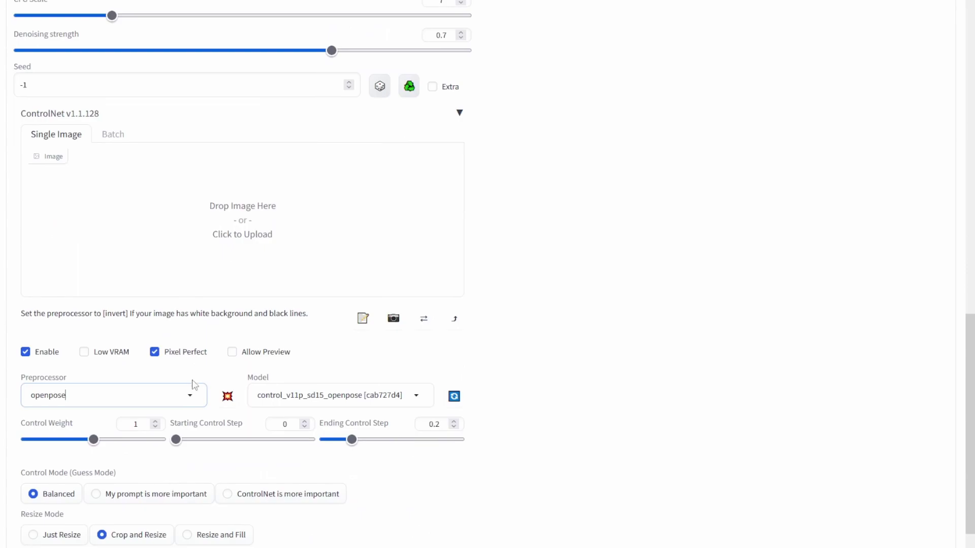
left_click(192, 399)
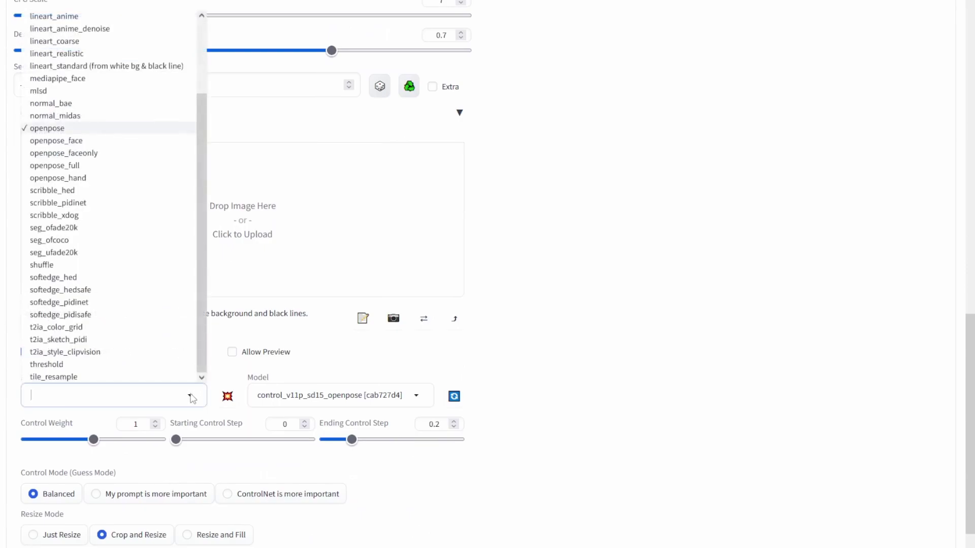
left_click(131, 295)
left_click(424, 397)
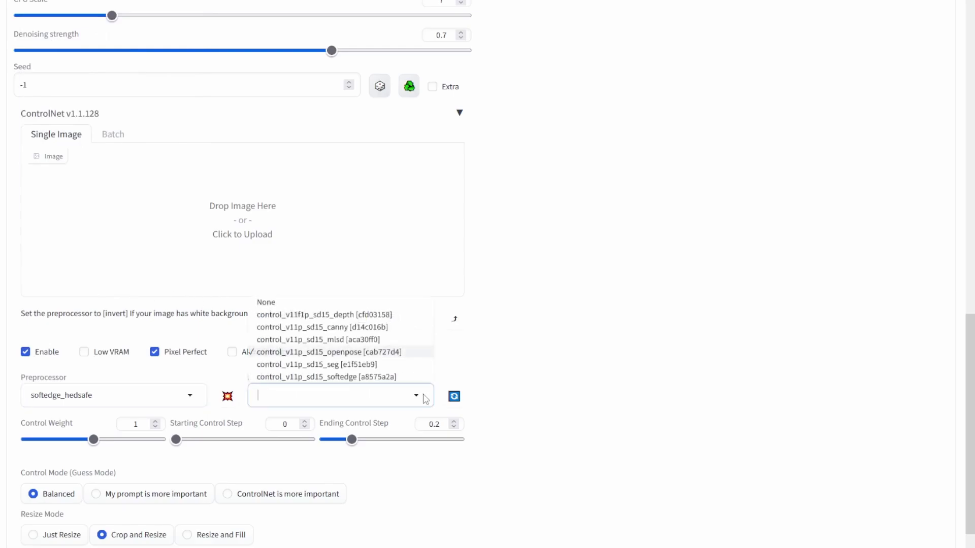
left_click(405, 376)
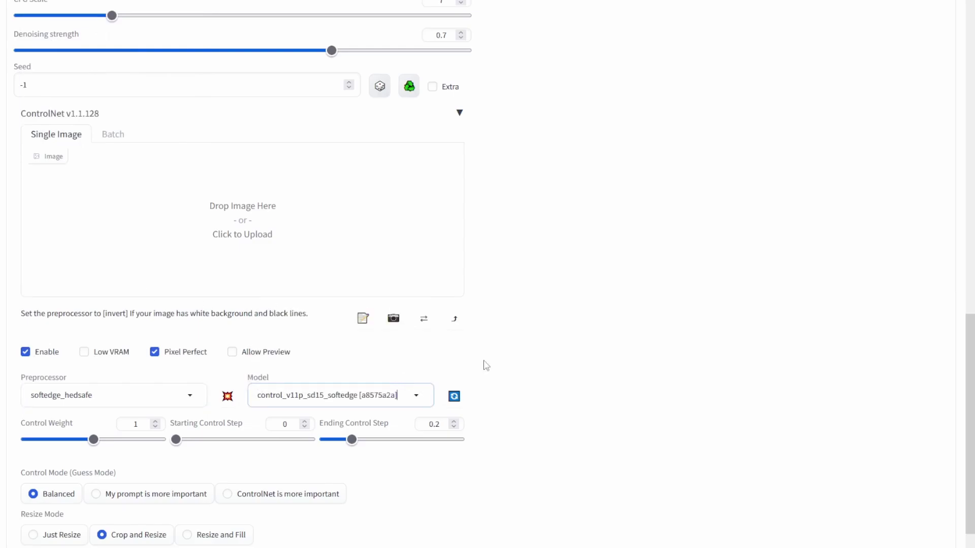
Step: Generate the robocop guitar image with the softedge settings, view it enlarged, and close the enlarged view
scroll(486, 365, "up", 15)
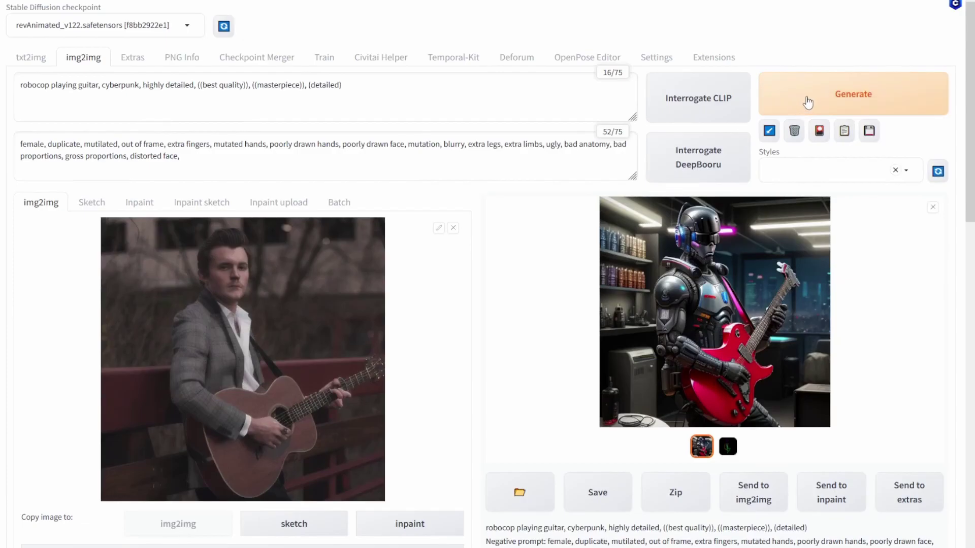
left_click(808, 101)
left_click(827, 331)
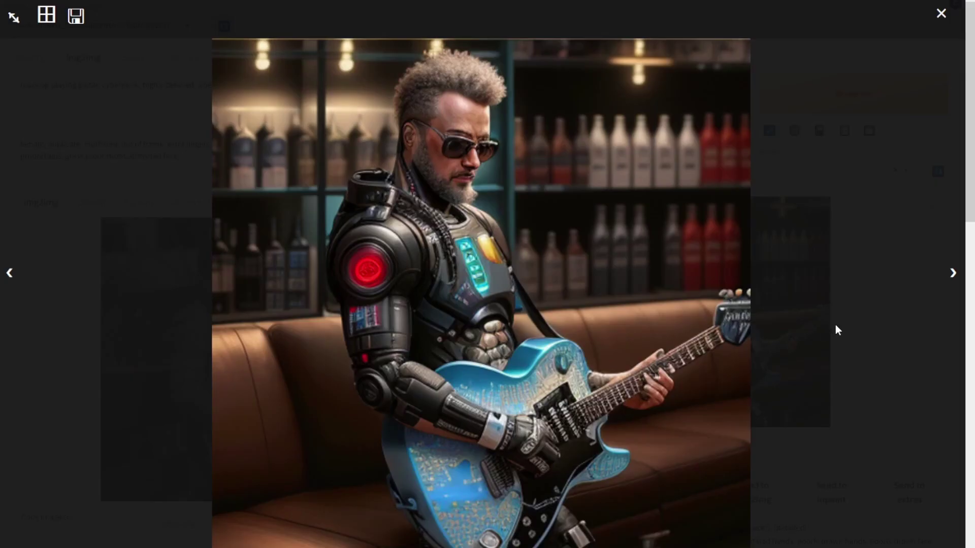
left_click(837, 330)
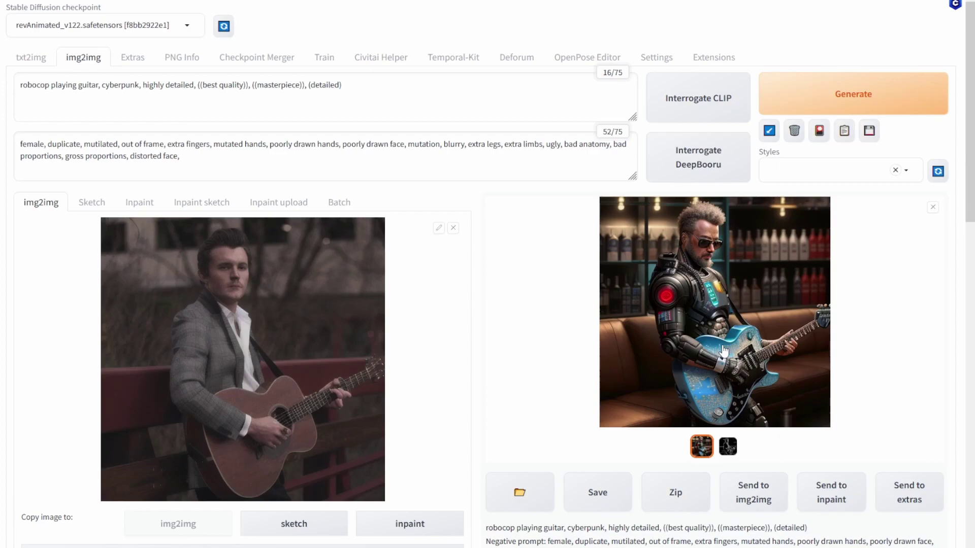
Step: Enlarge the softedge outline map of the output and compare it with the generated image and the source photo
left_click(729, 448)
left_click(754, 330)
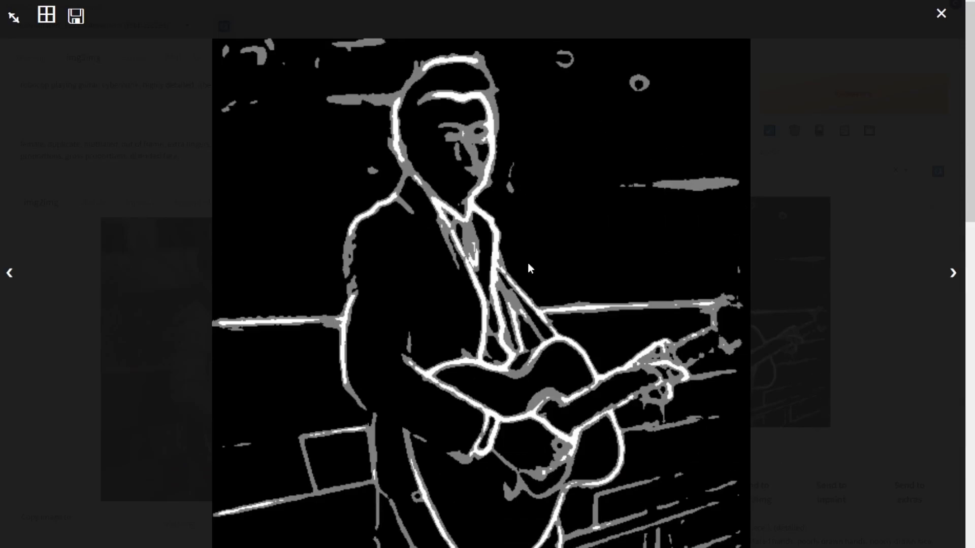
left_click(811, 299)
left_click(702, 446)
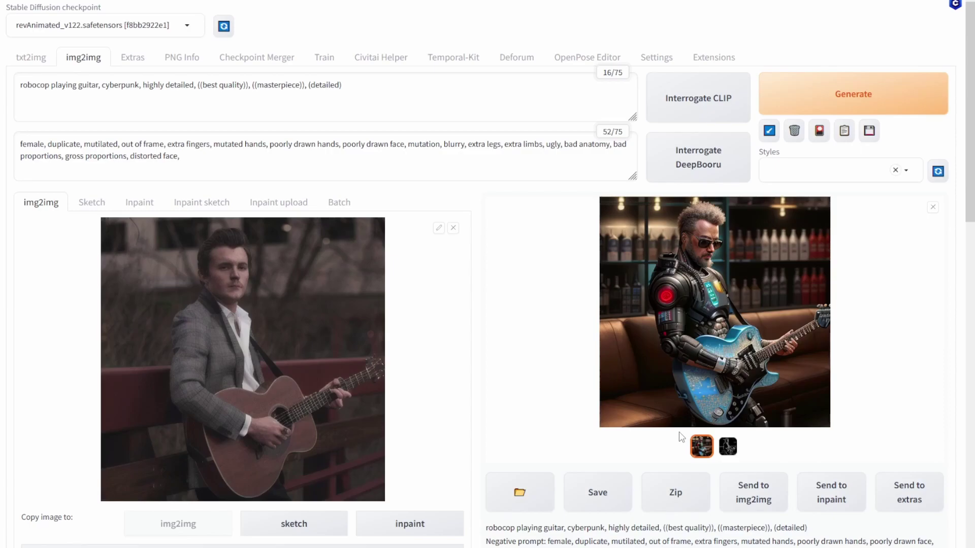
scroll(576, 413, "down", 15)
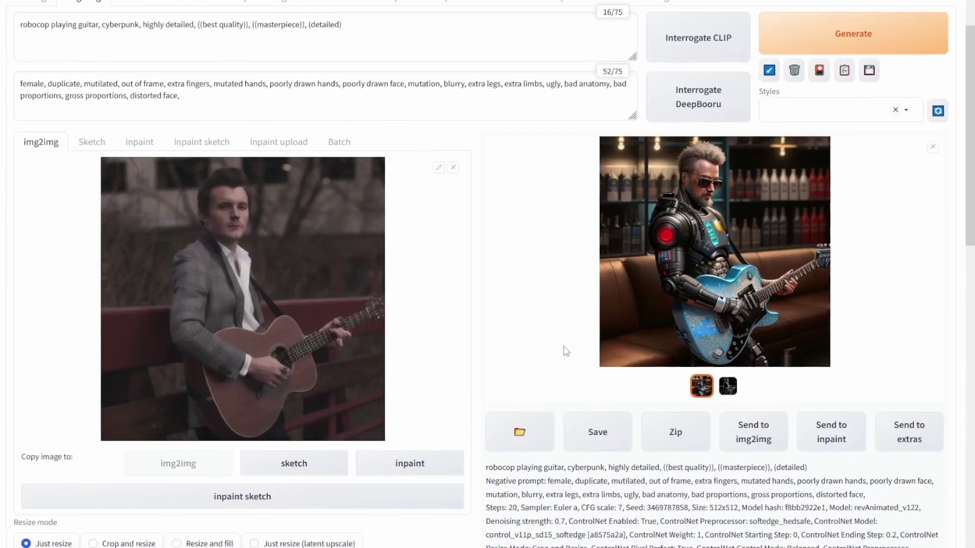
scroll(545, 329, "up", 2)
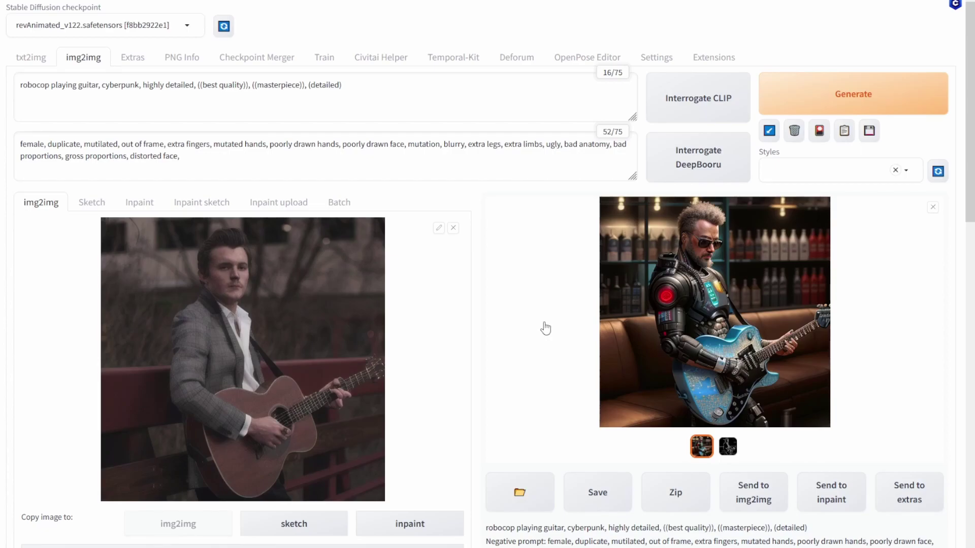
Step: Switch ControlNet to the canny preprocessor with the control_v11p_sd15_canny model
scroll(546, 328, "down", 15)
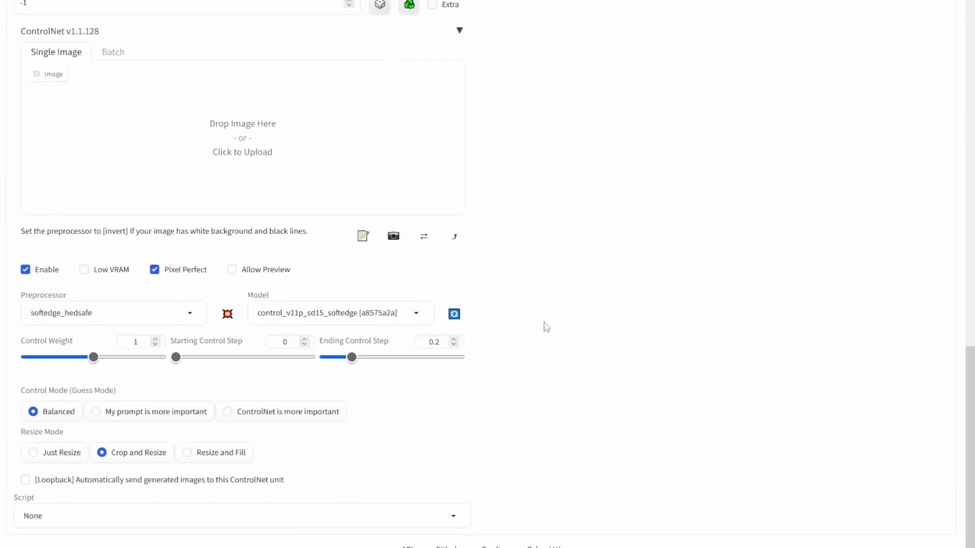
left_click(191, 313)
scroll(118, 101, "up", 3)
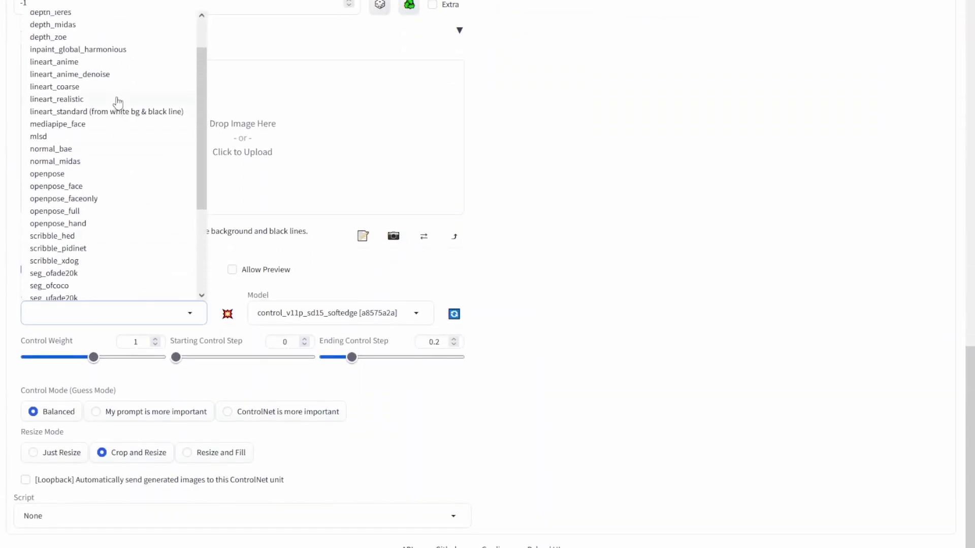
scroll(118, 101, "up", 2)
left_click(88, 43)
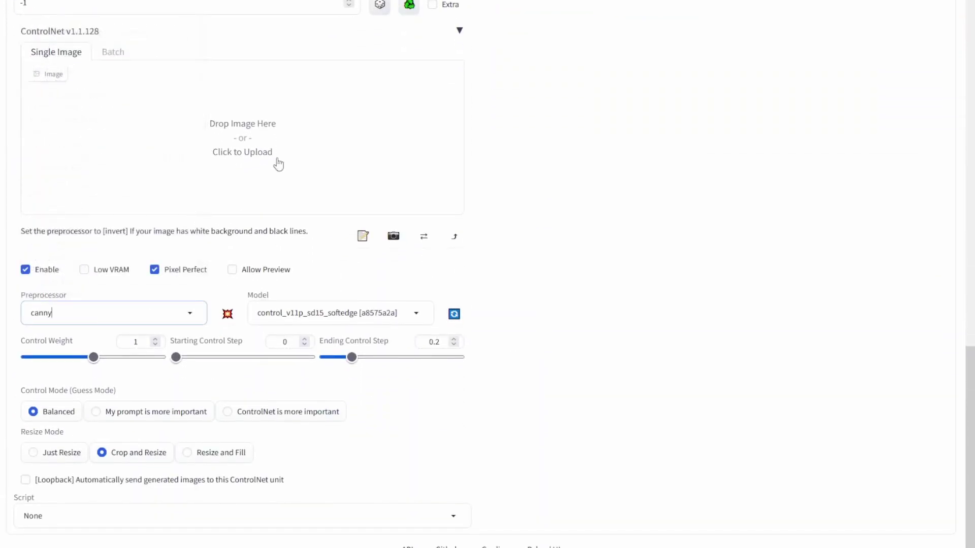
left_click(408, 324)
left_click(365, 245)
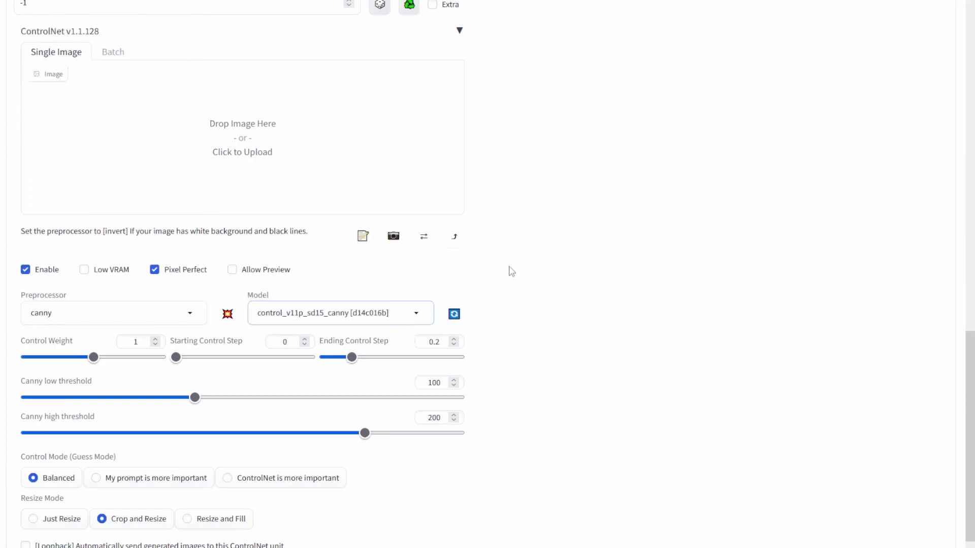
Step: Generate the robocop guitar image with the canny settings and view the result enlarged
scroll(563, 322, "up", 20)
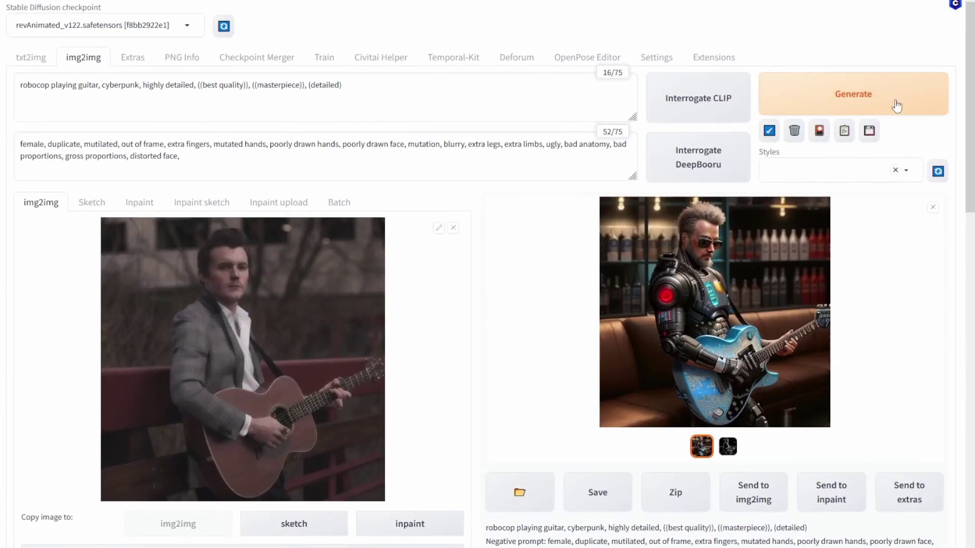
left_click(897, 105)
left_click(822, 303)
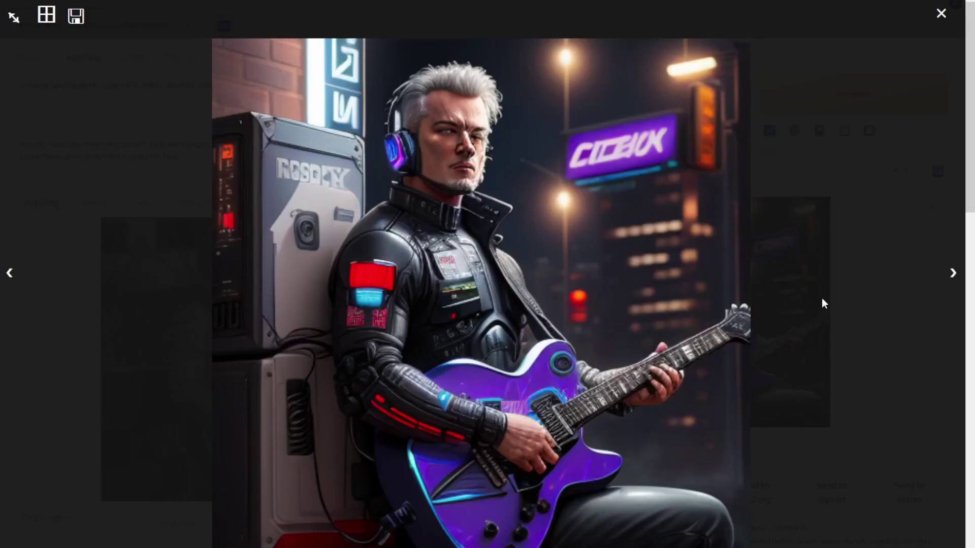
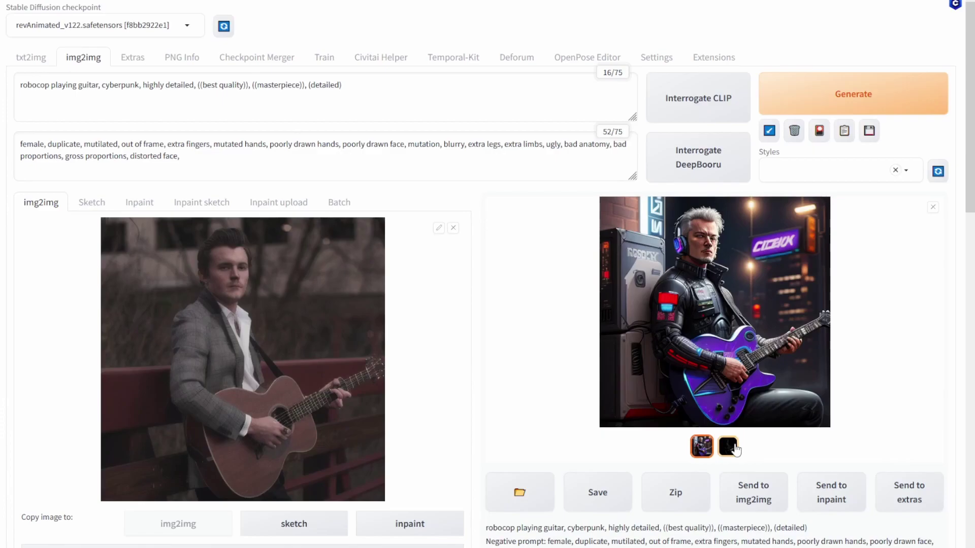
Step: Enlarge the canny edge map of the output and compare its lines with the generated guitarist image
left_click(729, 447)
left_click(794, 371)
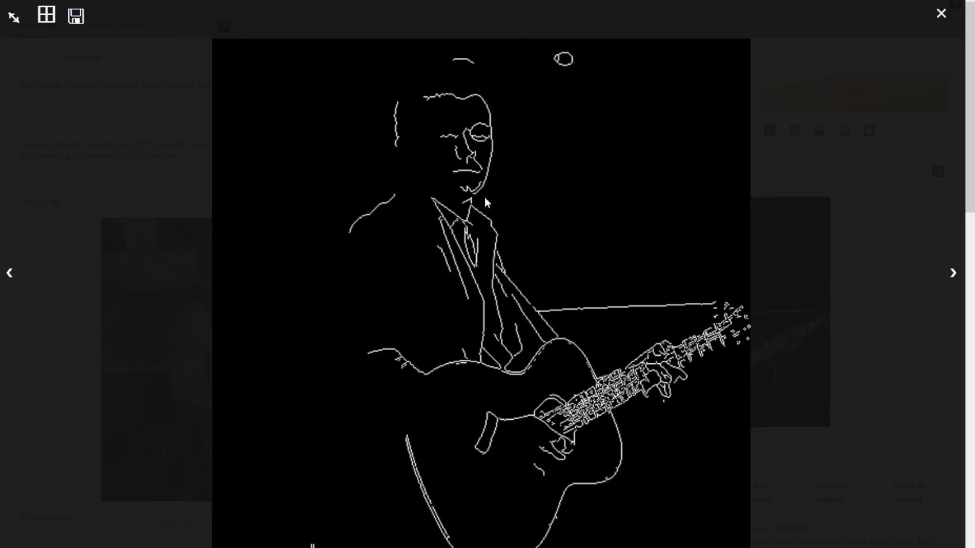
left_click(875, 275)
left_click(702, 447)
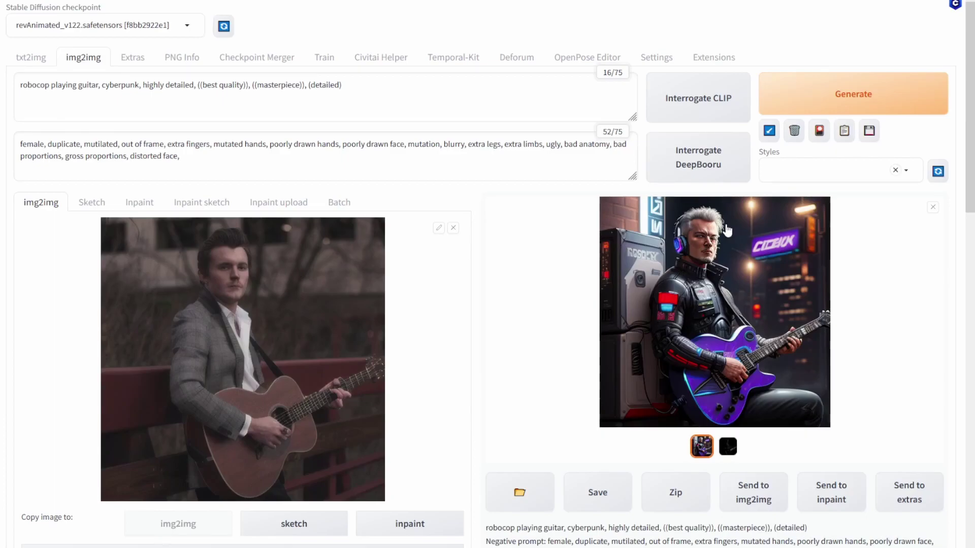
left_click(732, 448)
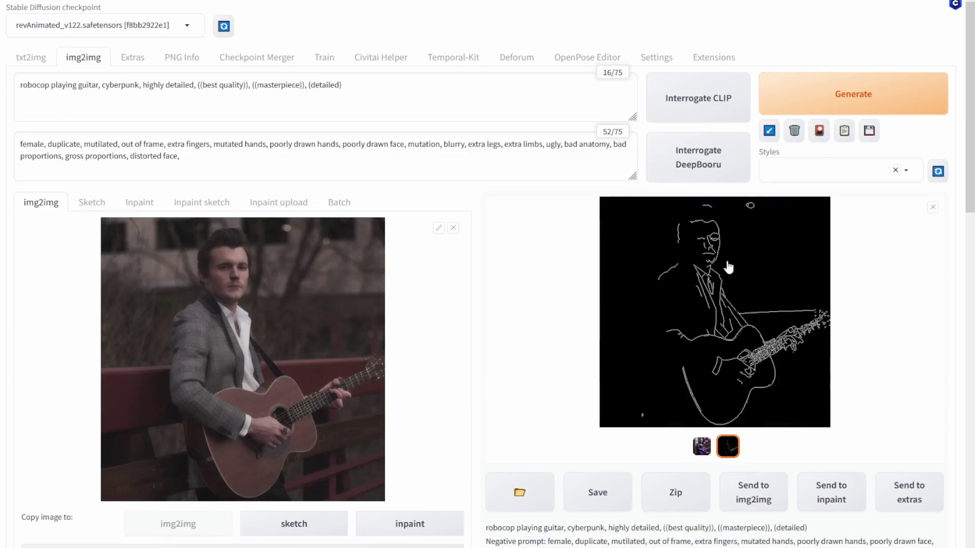
left_click(701, 447)
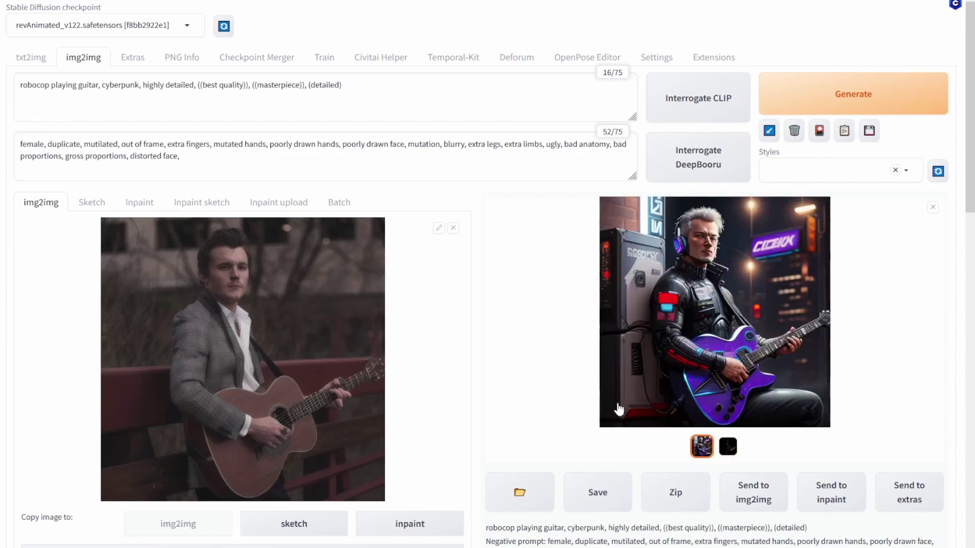
left_click(731, 449)
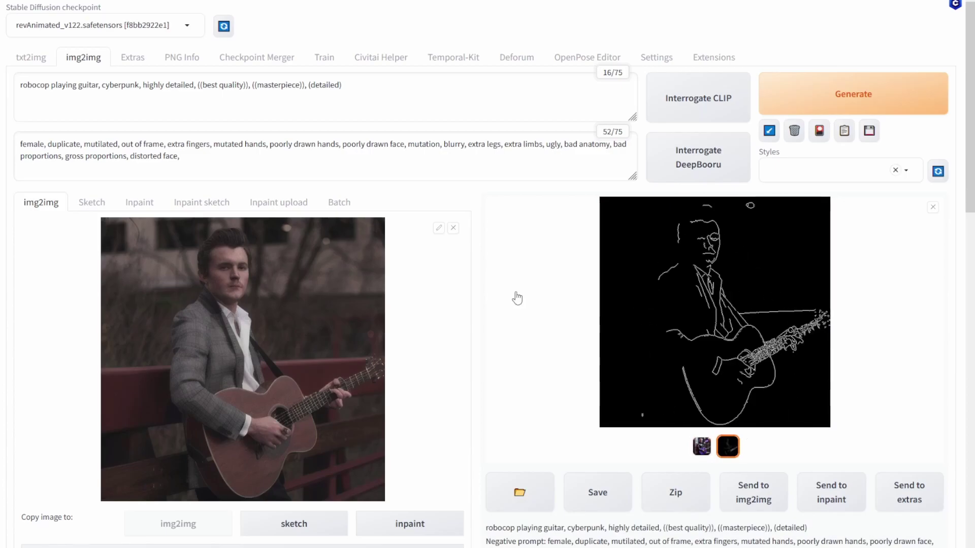
Step: Set both the canny low threshold and the canny high threshold to 1 in ControlNet
scroll(517, 298, "down", 18)
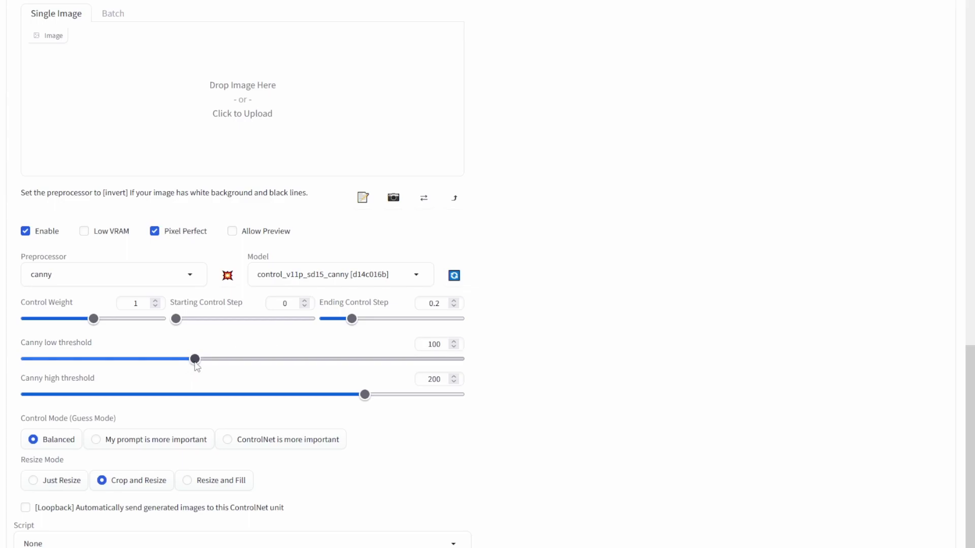
left_click_drag(195, 359, 26, 361)
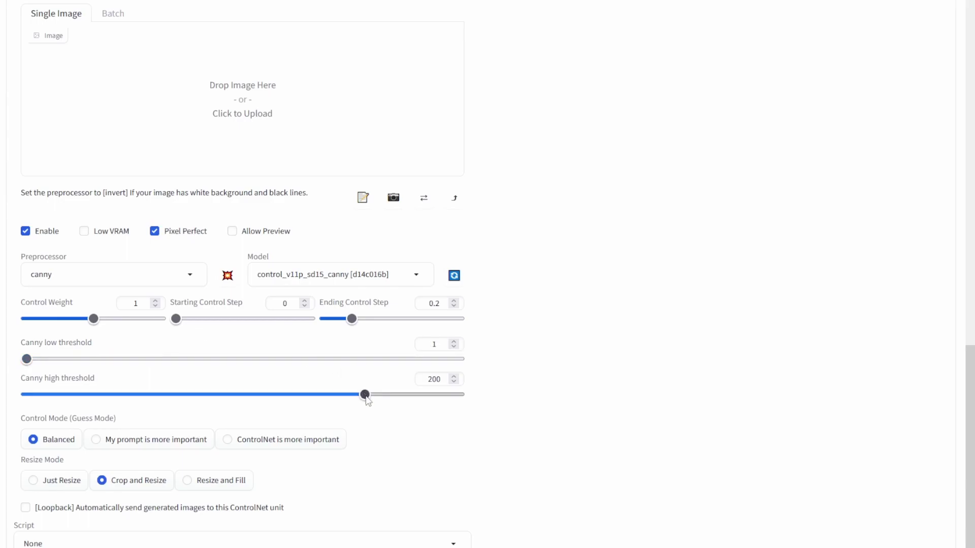
left_click_drag(366, 396, 4, 396)
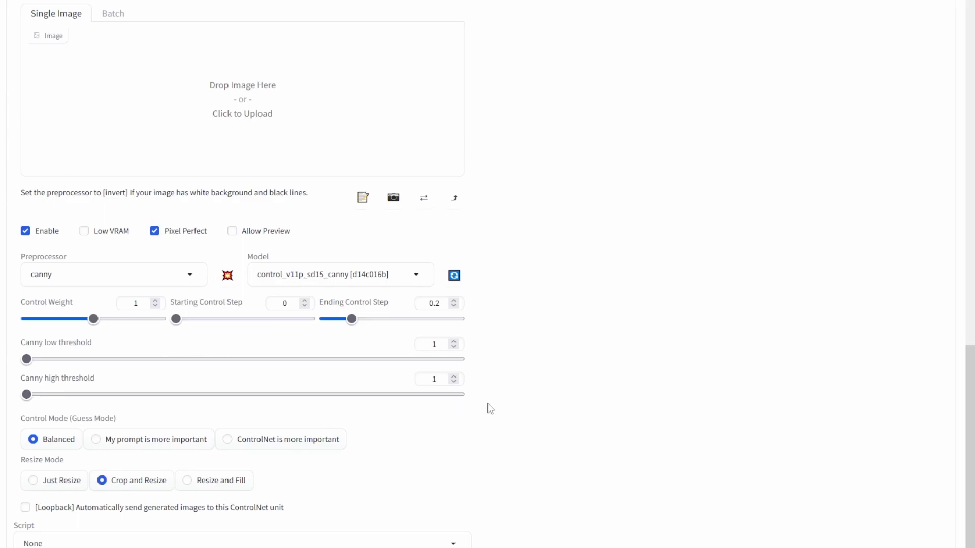
Step: Generate the robocop guitar image with the minimum canny thresholds and view the result enlarged
scroll(491, 409, "up", 15)
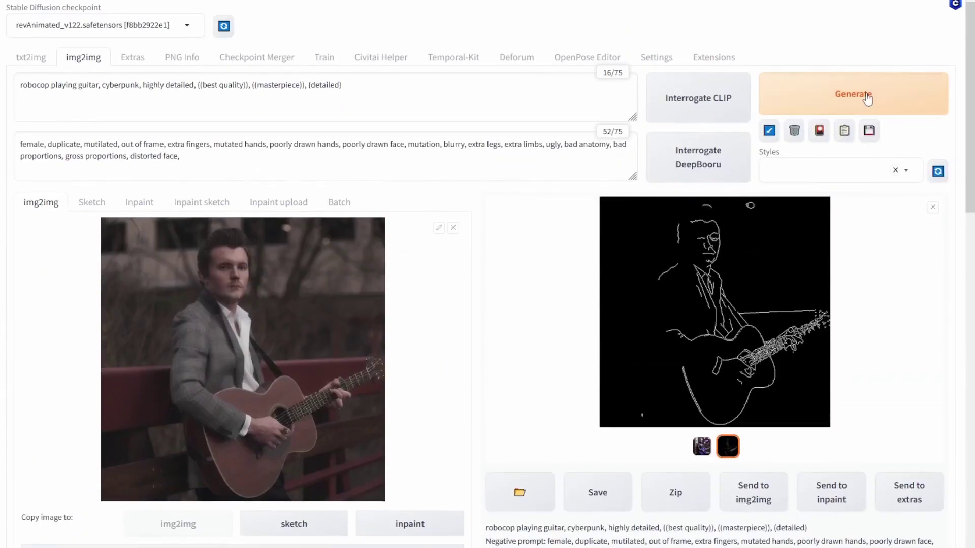
left_click(853, 94)
left_click(888, 306)
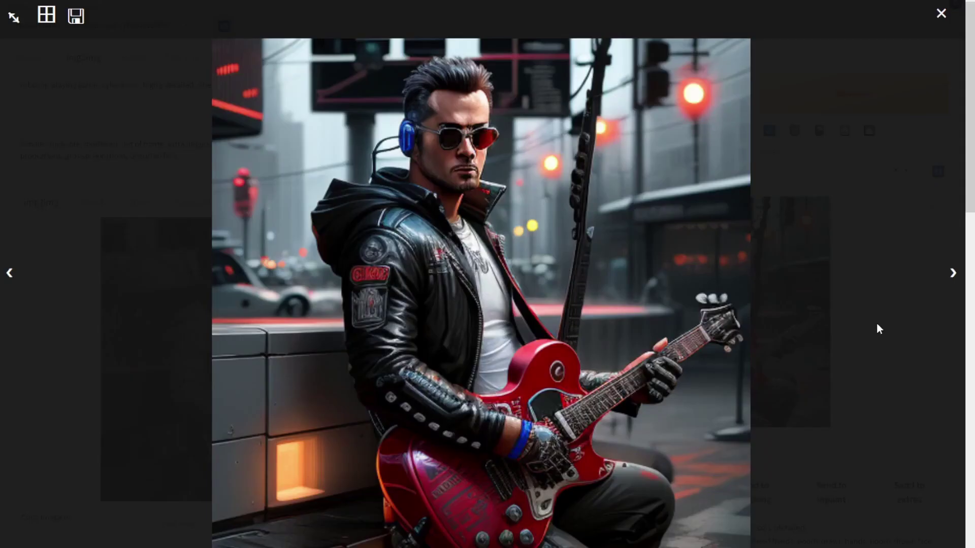
left_click(877, 324)
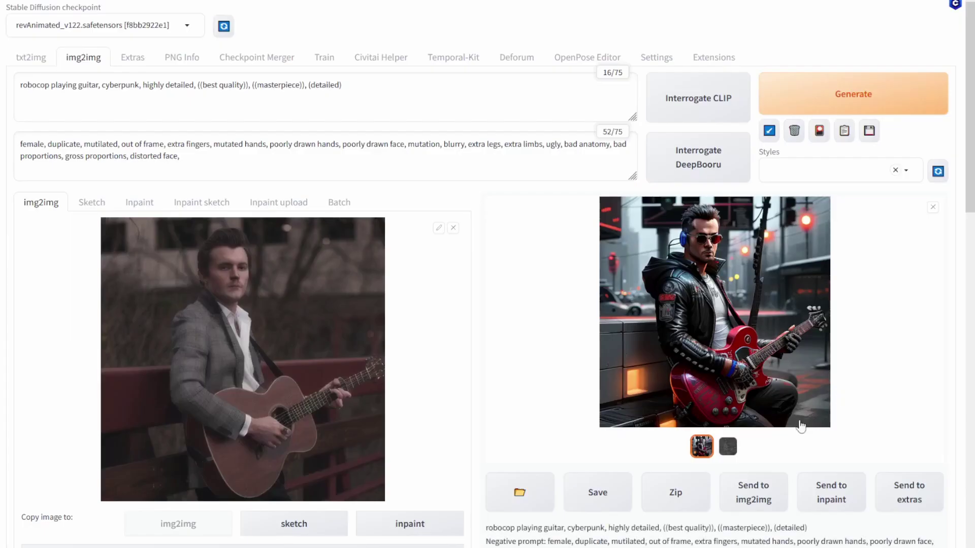
Step: Enlarge the canny edge map made with the minimum thresholds and examine how much detail it captures
left_click(729, 448)
left_click(742, 365)
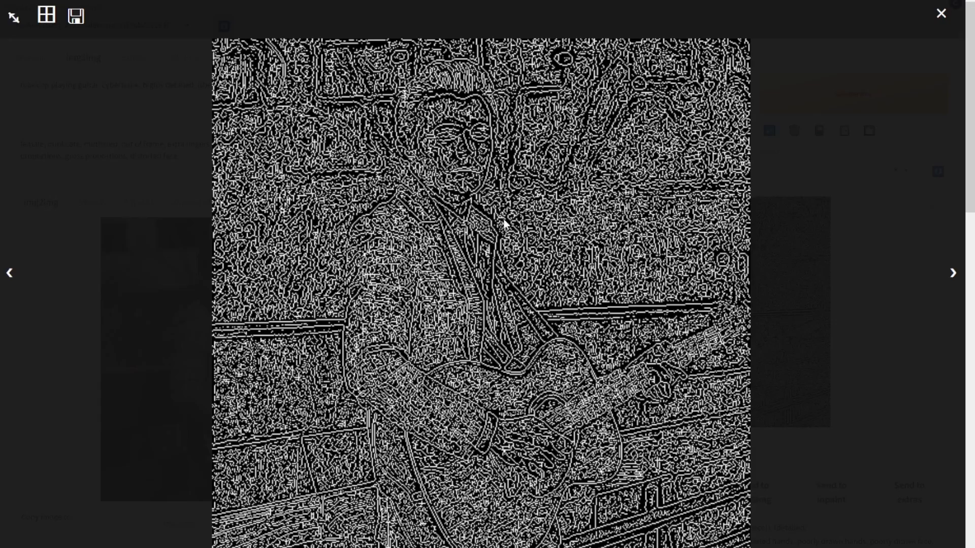
left_click(858, 425)
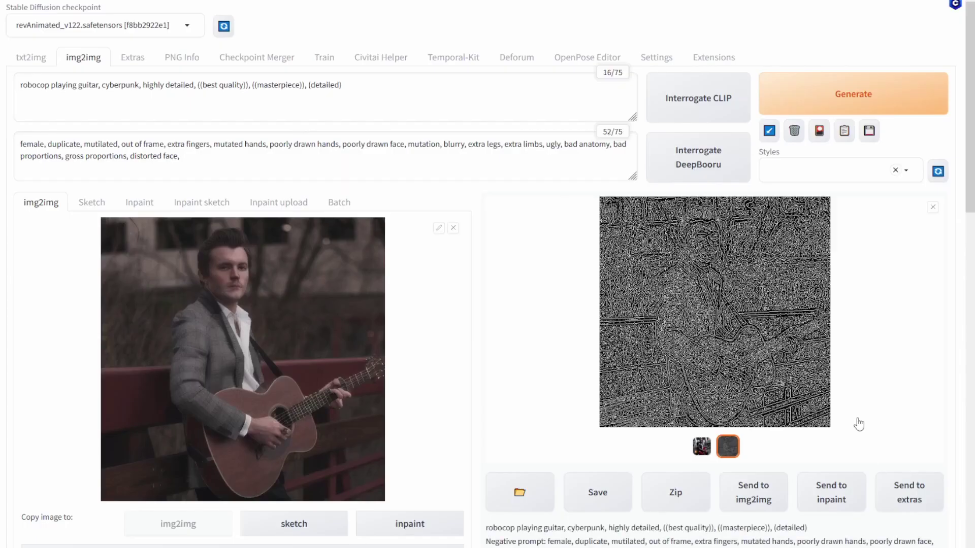
Step: Raise both the canny low threshold and the canny high threshold to 255
scroll(798, 355, "down", 18)
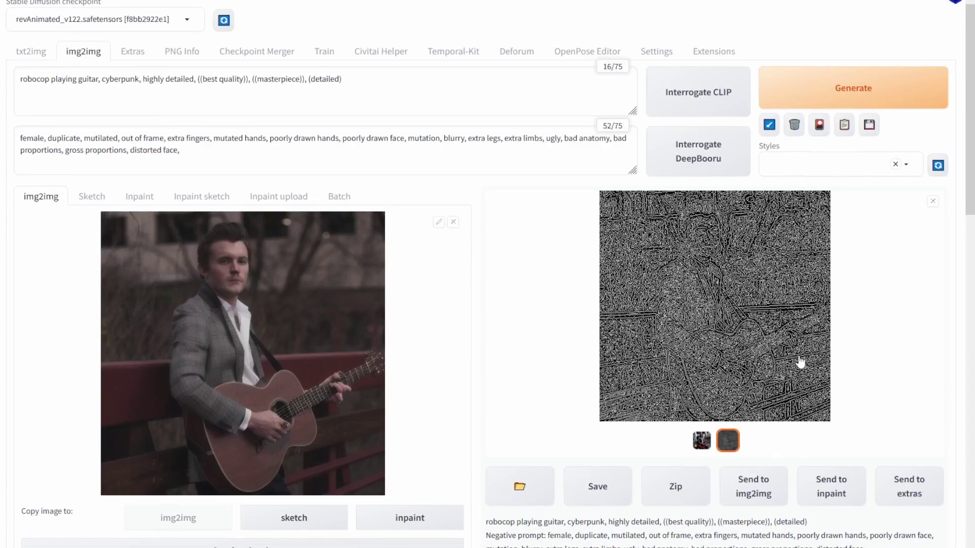
left_click_drag(26, 331, 576, 341)
left_click_drag(27, 367, 577, 376)
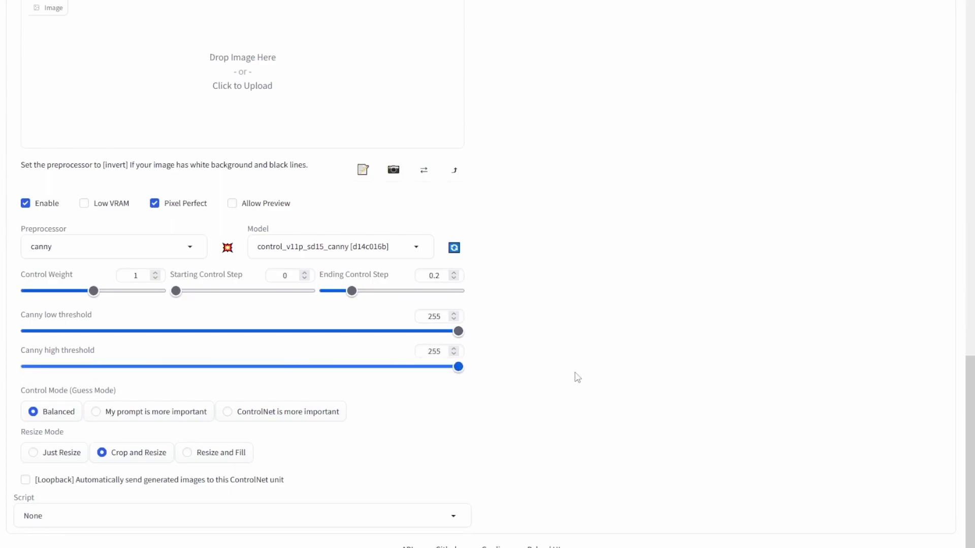
Step: Generate the robocop guitar image with both canny thresholds at maximum and view the result enlarged
scroll(762, 388, "up", 18)
left_click(888, 111)
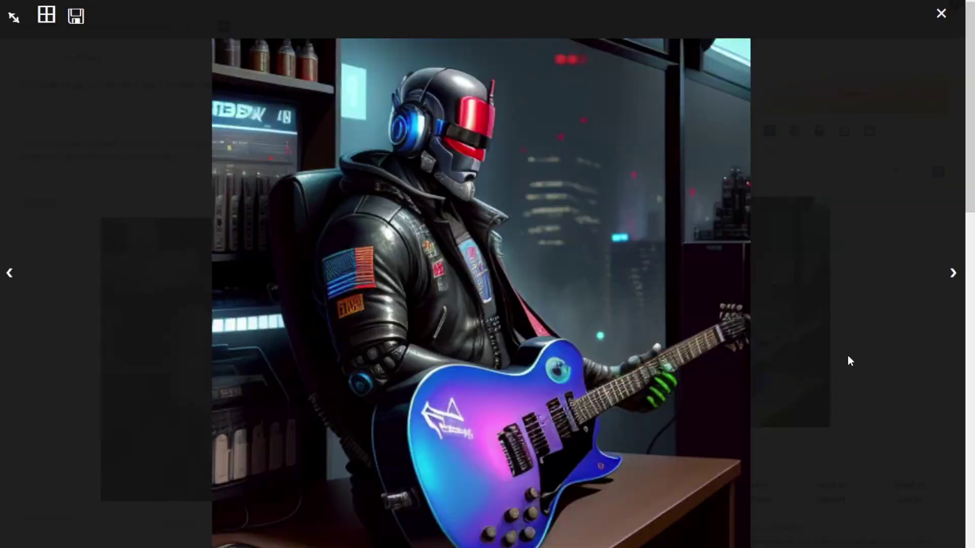
left_click(848, 360)
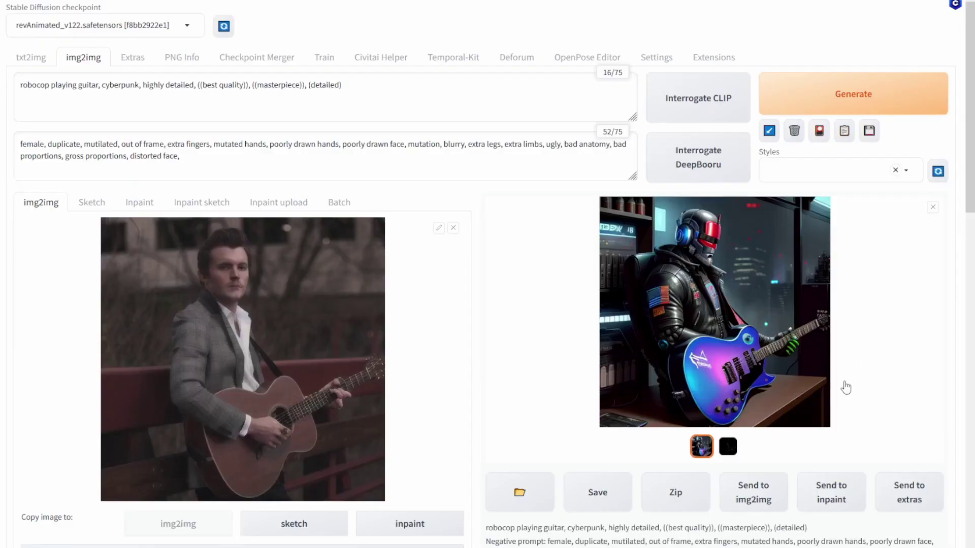
Step: Enlarge the canny edge map made with the maximum thresholds and examine which outlines it keeps
left_click(730, 446)
left_click(729, 362)
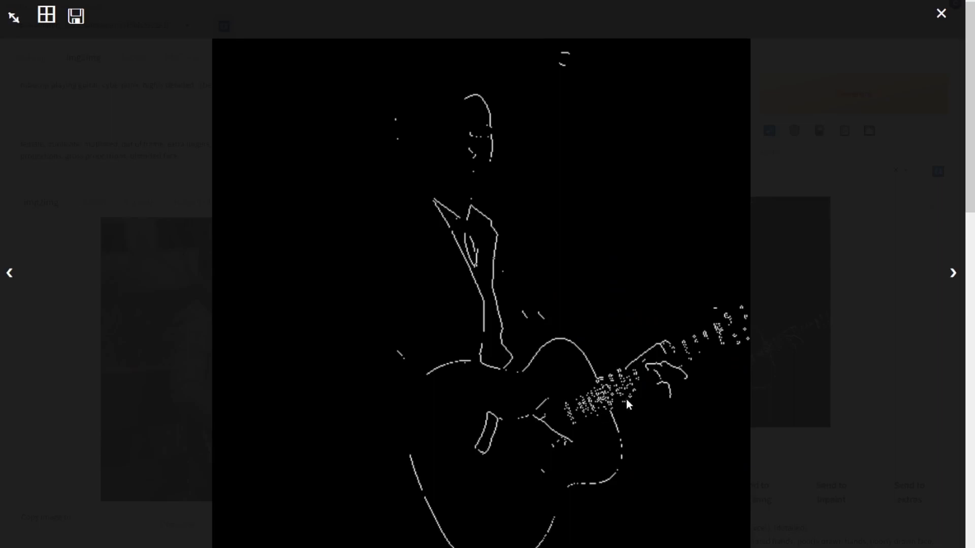
left_click(859, 366)
Step: Return the canny low threshold to about 100 and the canny high threshold to about 200
scroll(860, 367, "down", 15)
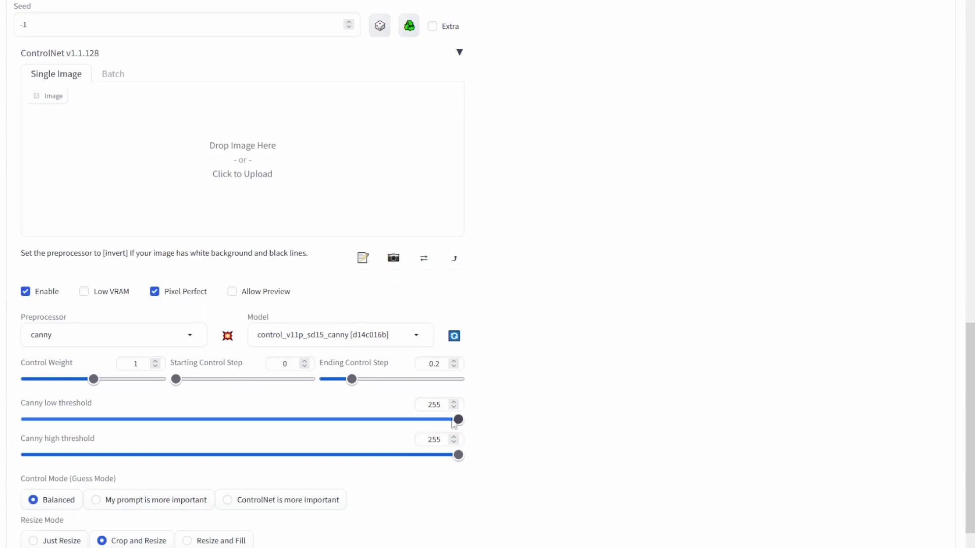
left_click_drag(458, 419, 194, 434)
left_click_drag(458, 455, 365, 461)
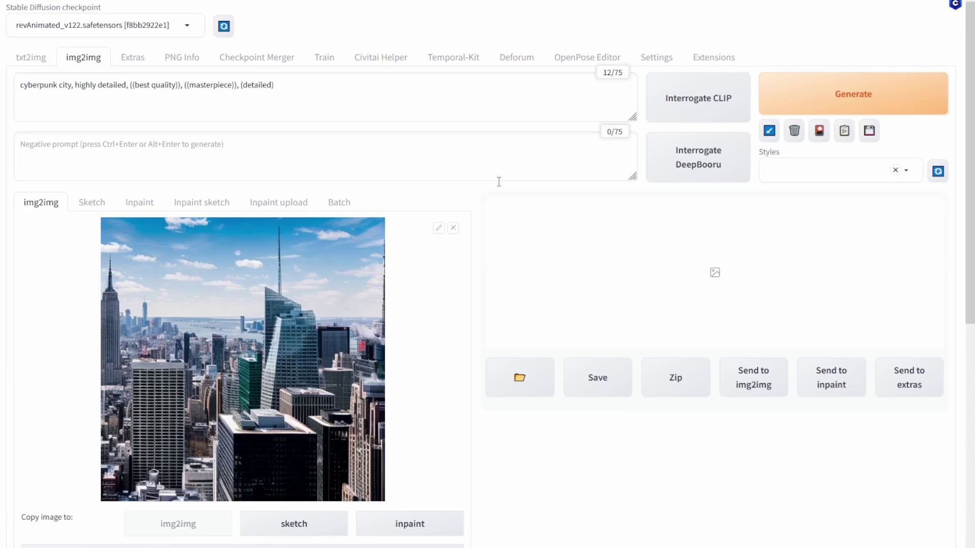
Step: Review the cyberpunk city prompt entered for the skyline photo
left_click(353, 98)
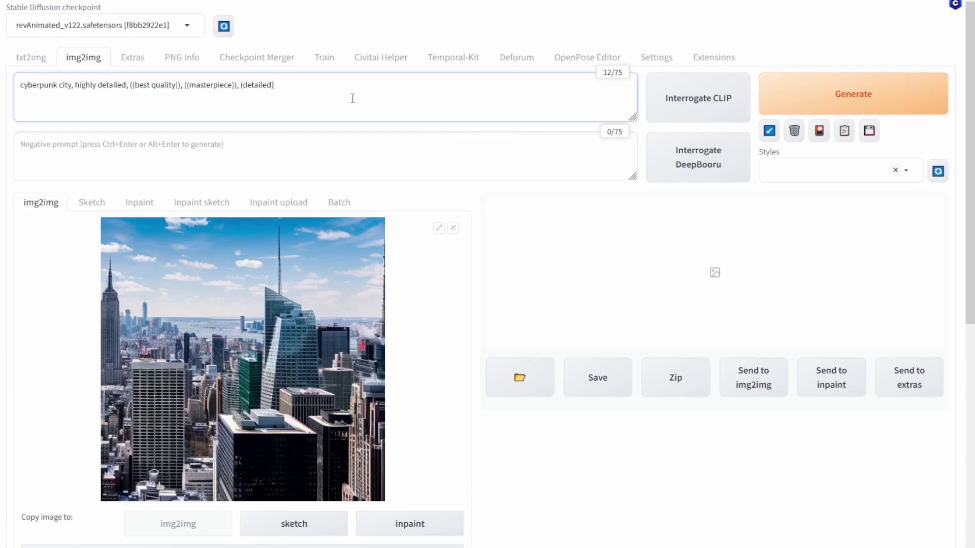
key("ctrl+a")
mouse_move(14, 96)
left_mouse_down()
mouse_move(43, 103)
mouse_move(15, 102)
left_mouse_up()
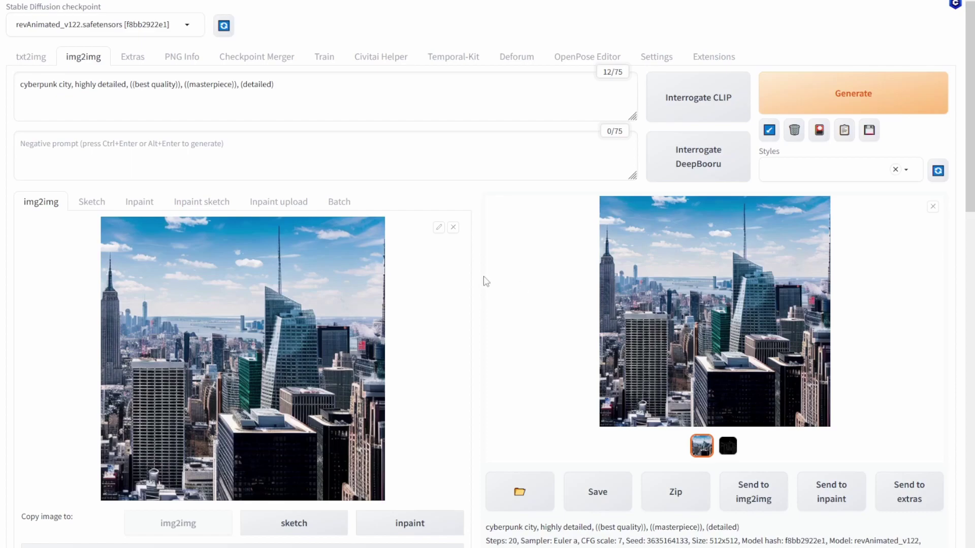
Step: Choose the mlsd preprocessor in ControlNet and check that the control_v11p_sd15_mlsd model is selected
scroll(485, 282, "down", 10)
scroll(486, 281, "down", 8)
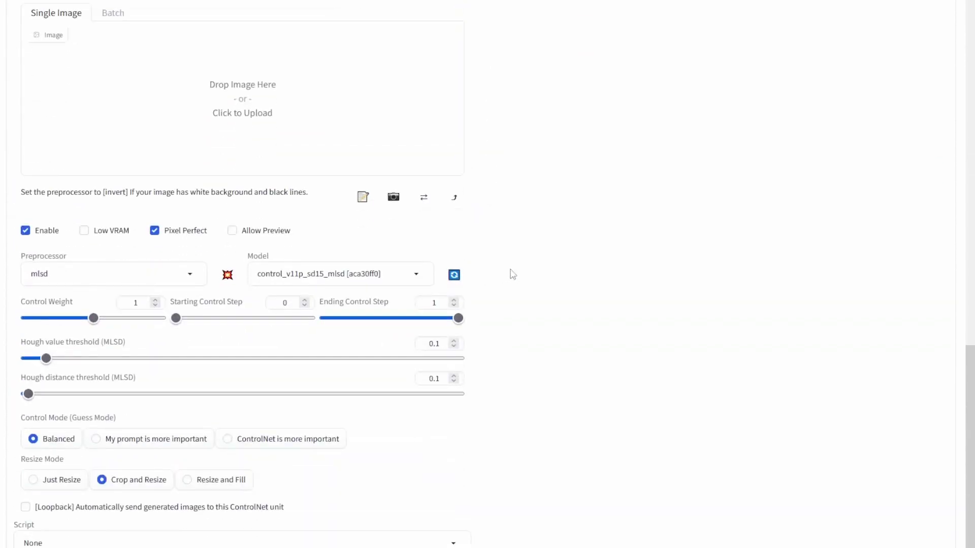
left_click(146, 273)
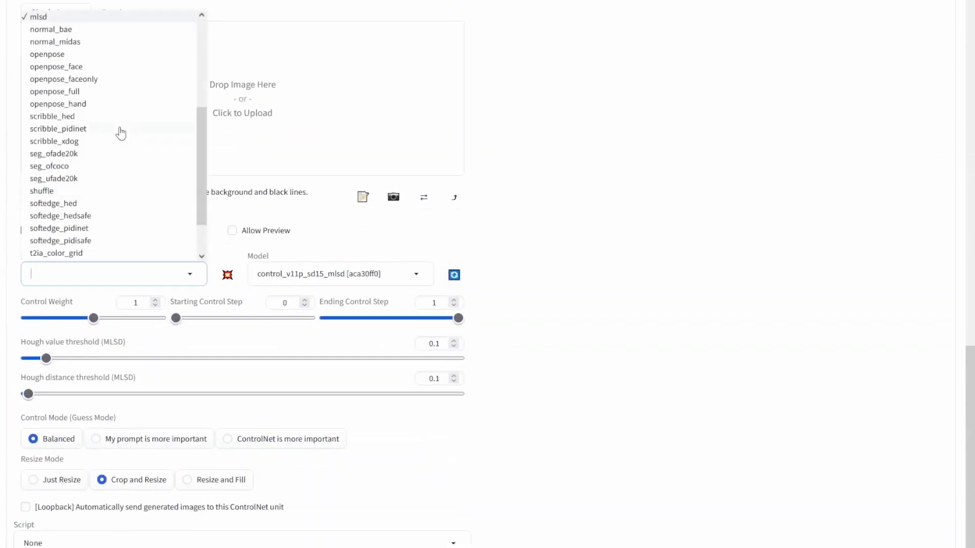
left_click(119, 17)
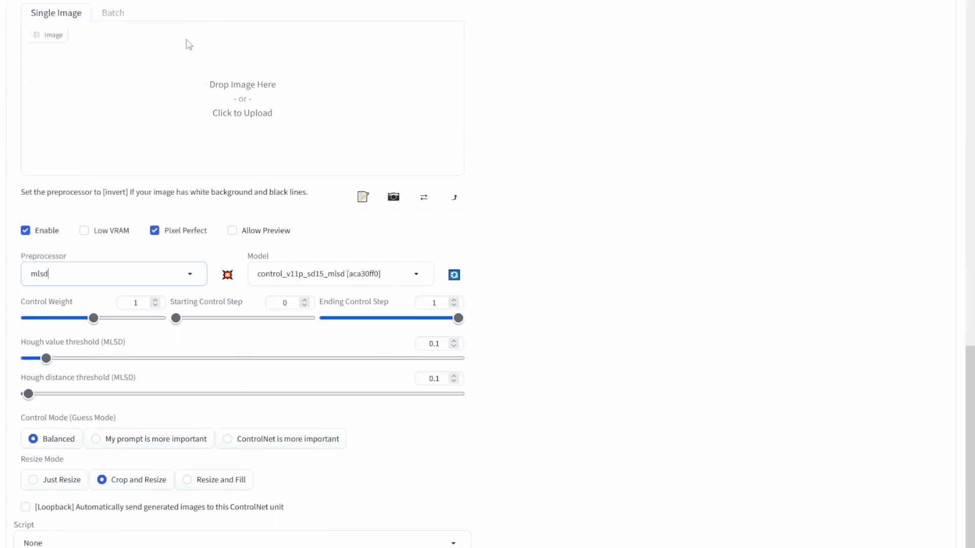
left_click(383, 276)
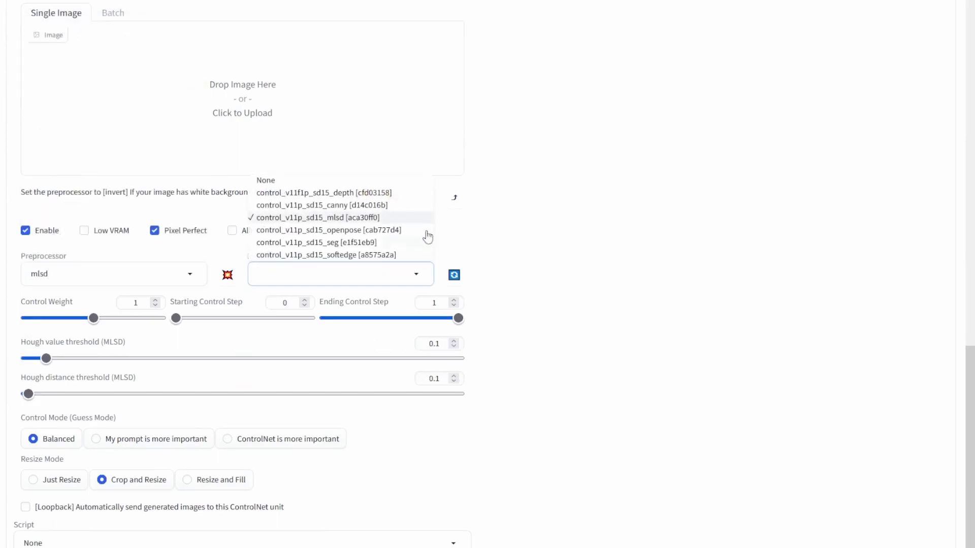
left_click(522, 228)
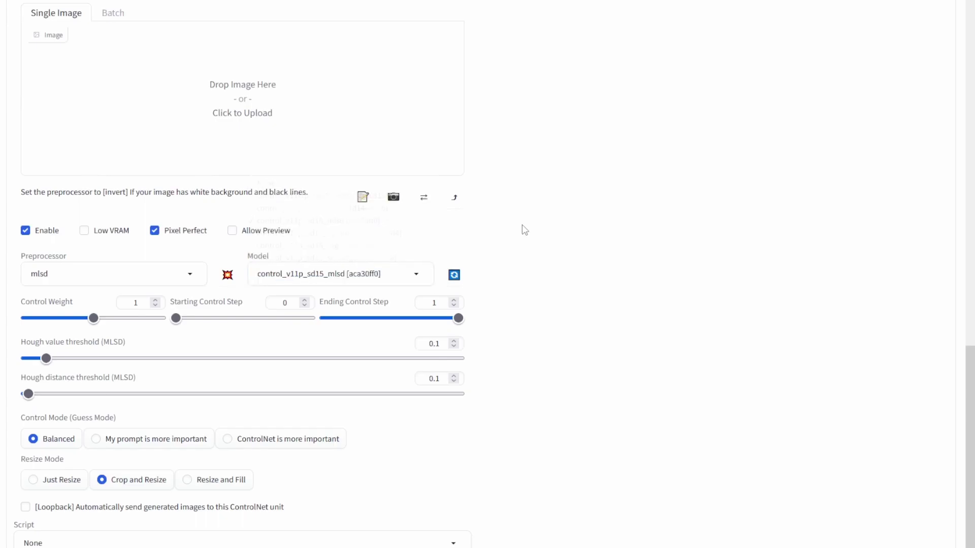
Step: Generate the cyberpunk city image with the mlsd settings and view the result enlarged
scroll(523, 229, "up", 10)
scroll(523, 230, "up", 7)
left_click(853, 94)
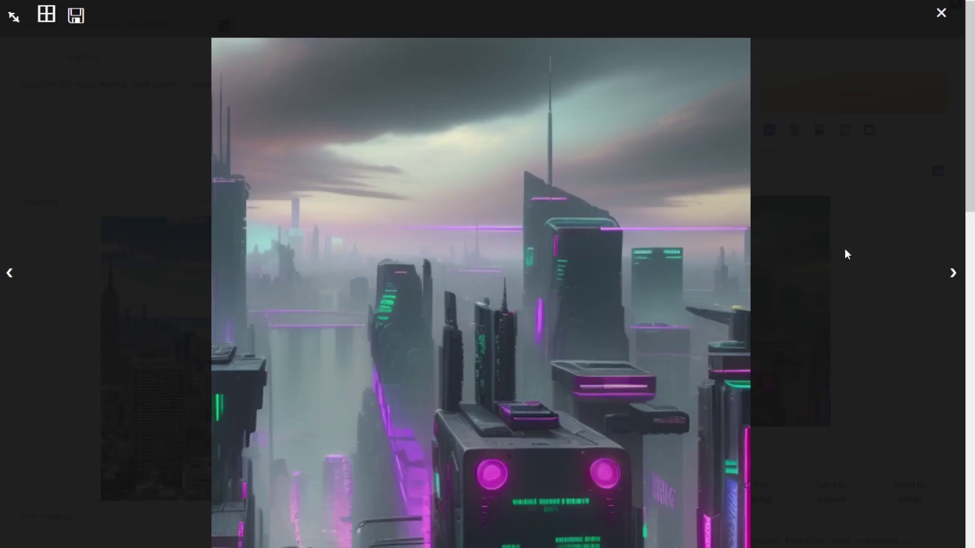
left_click(845, 254)
Step: Enlarge the mlsd line map of the city output and examine its straight building lines
left_click(728, 448)
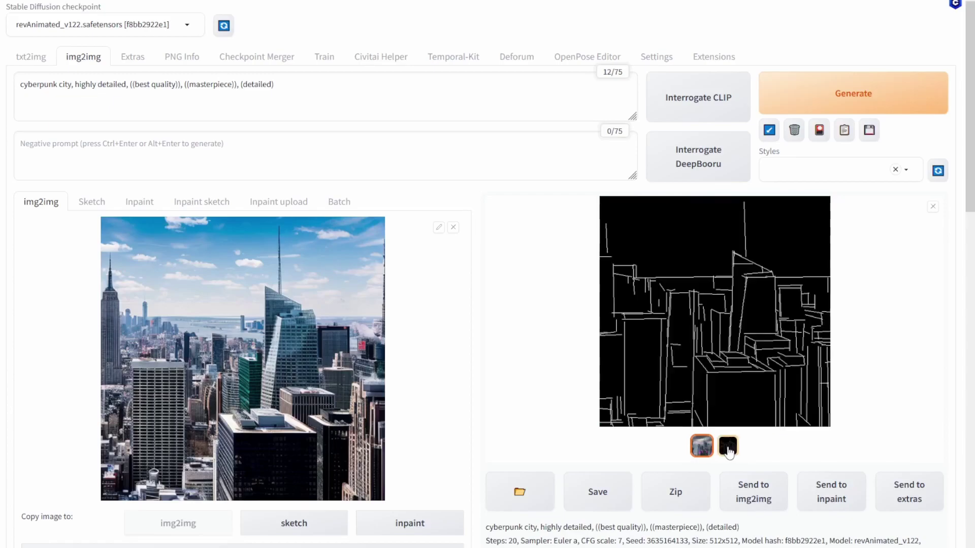
left_click(733, 390)
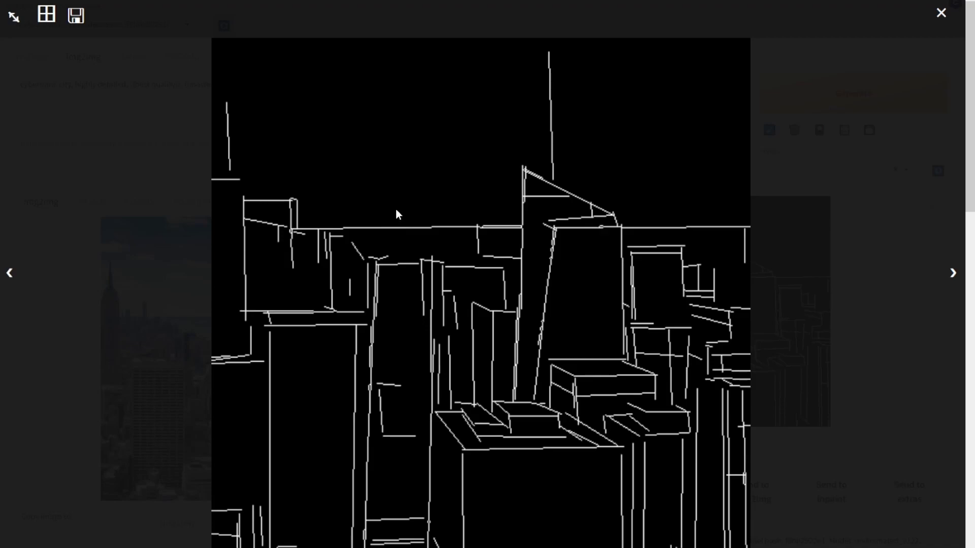
left_click(683, 261)
Step: Examine the Hough value threshold and Hough distance threshold settings of mlsd, then review the generated city image
scroll(474, 307, "down", 15)
scroll(477, 309, "down", 2)
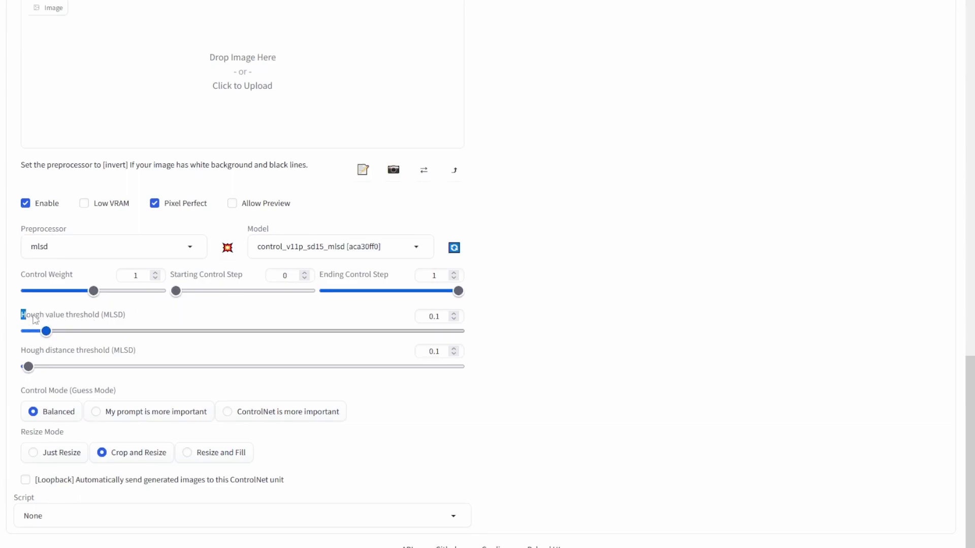
left_click_drag(22, 314, 104, 314)
left_click_drag(26, 350, 105, 353)
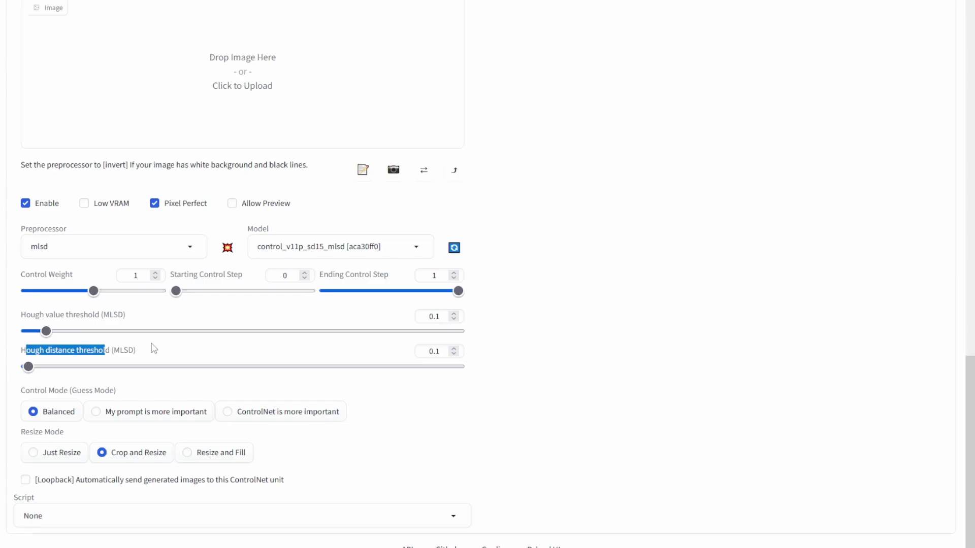
left_click(476, 362)
scroll(476, 362, "up", 20)
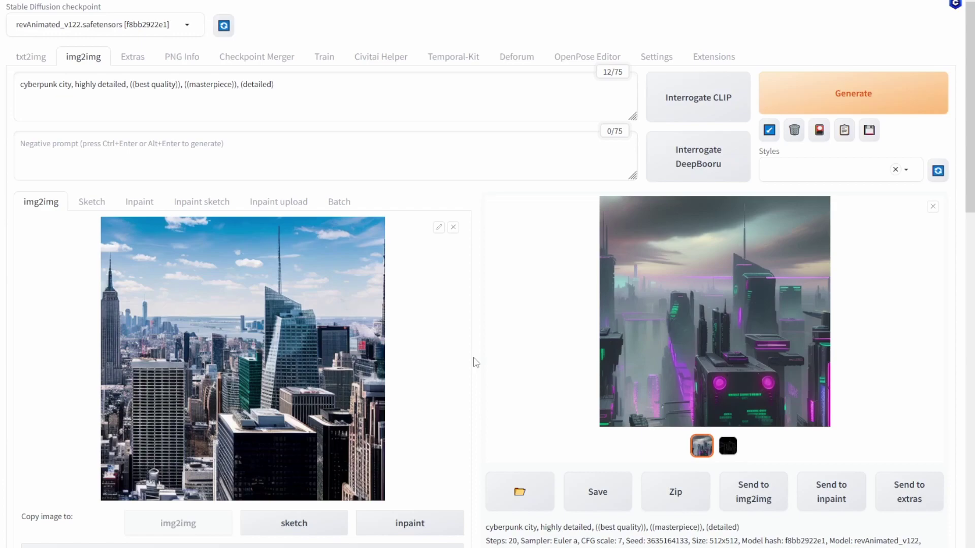
Step: Switch ControlNet to the depth_midas preprocessor with the control_v11f1p_sd15_depth model
scroll(476, 330, "down", 15)
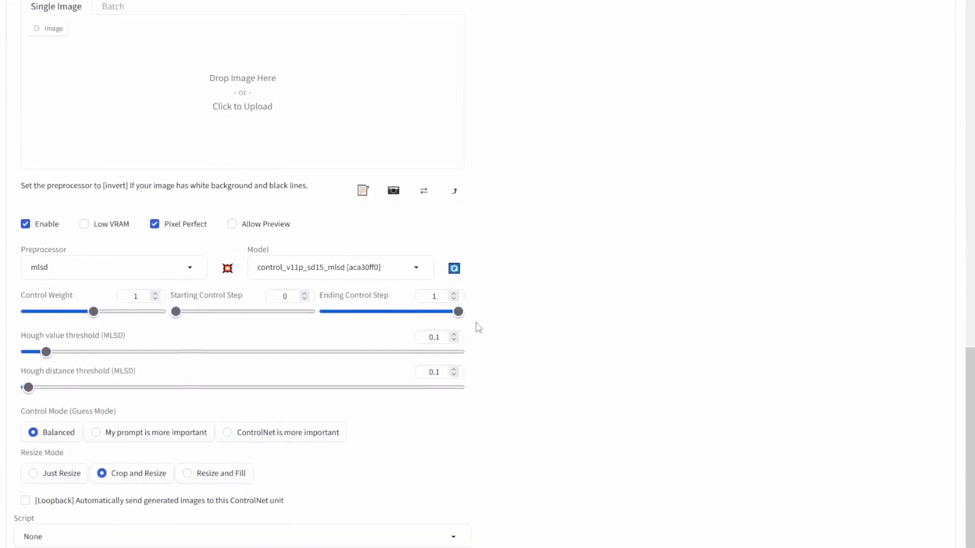
left_click(74, 244)
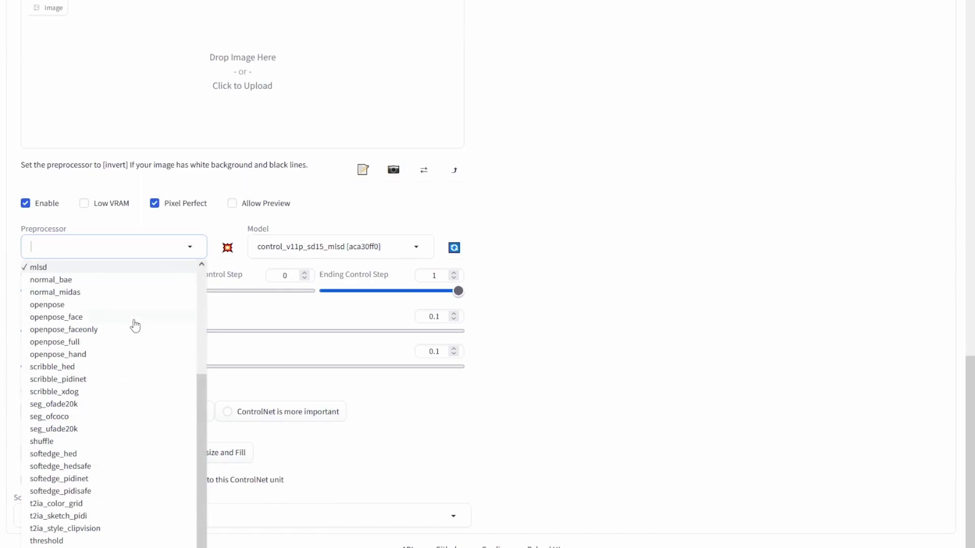
scroll(117, 73, "up", 1)
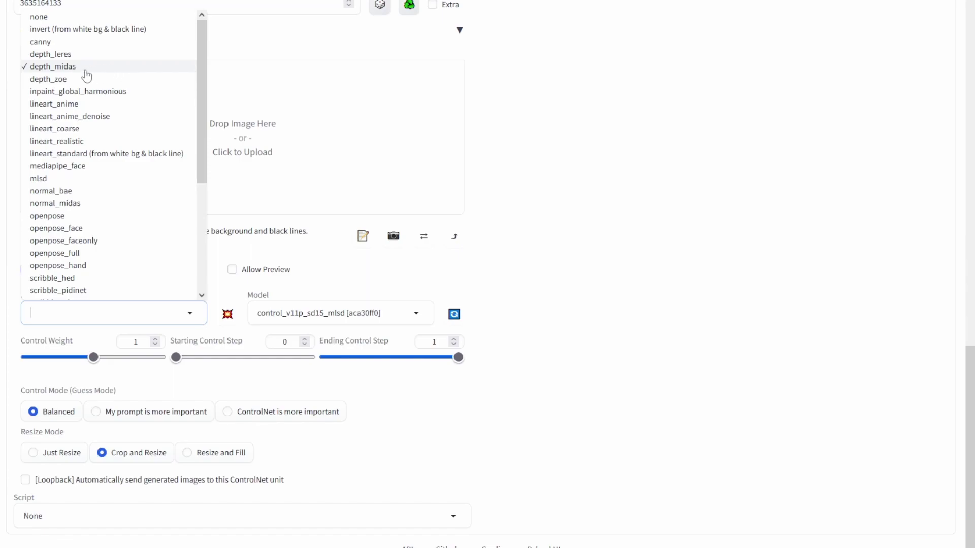
left_click(75, 70)
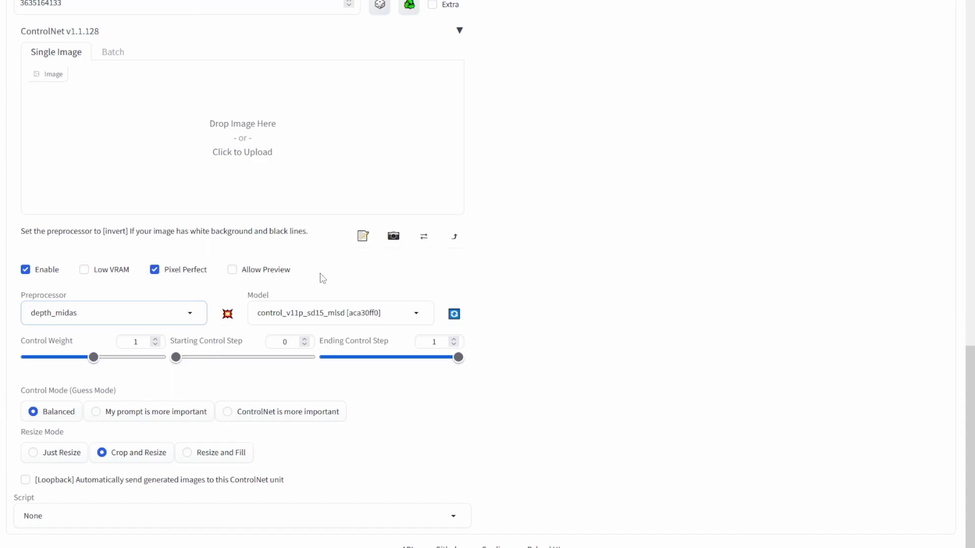
left_click(378, 312)
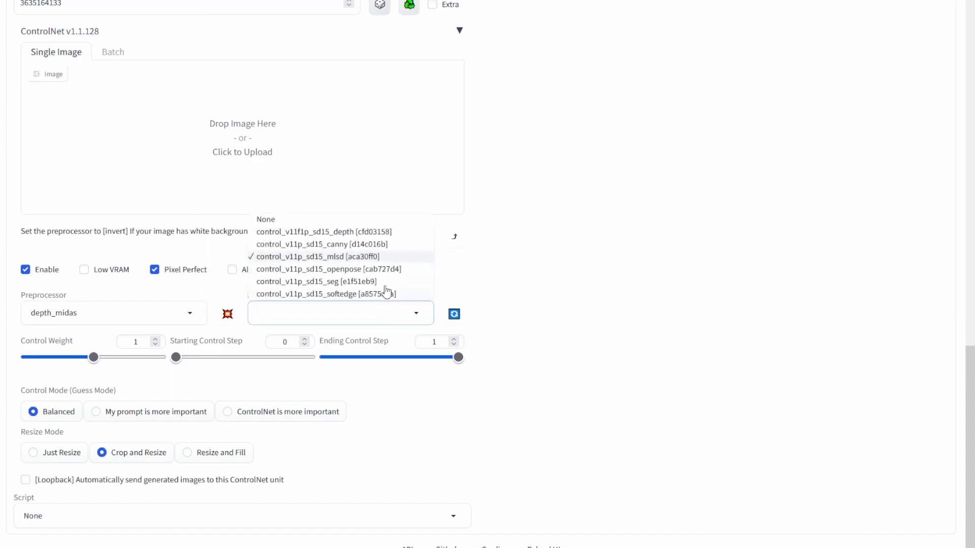
left_click(386, 233)
Step: Generate the cyberpunk city image with the depth settings and view the result enlarged
scroll(570, 294, "up", 10)
scroll(569, 294, "up", 5)
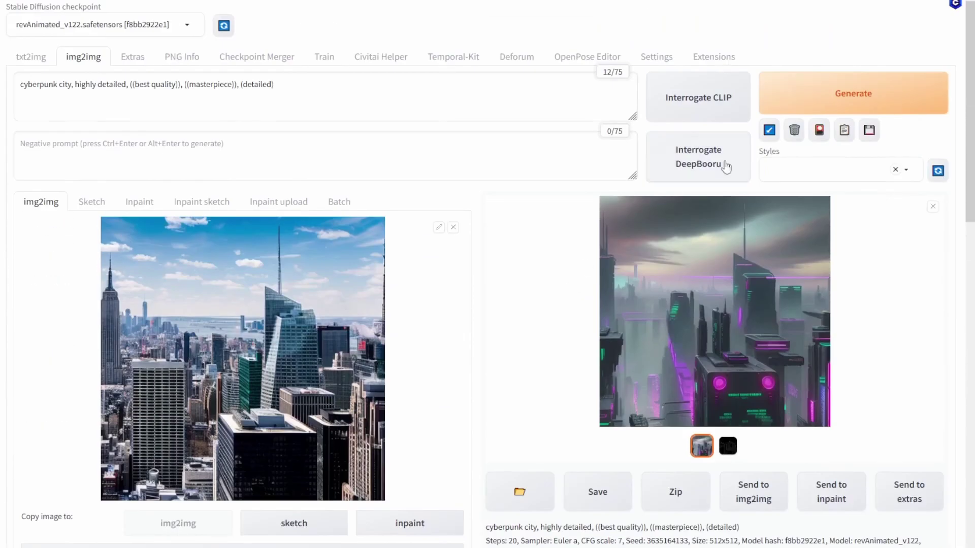
left_click(816, 98)
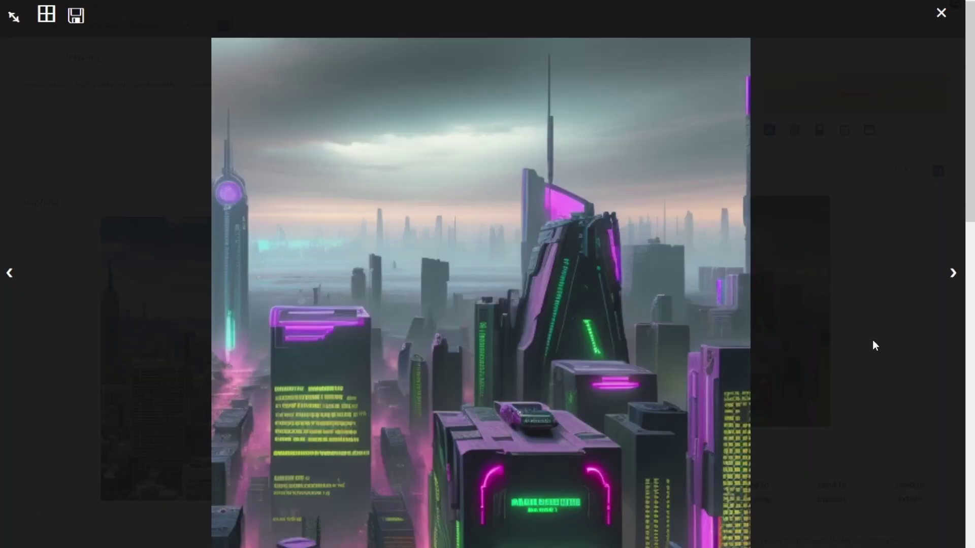
Step: Close the enlarged cyberpunk city image and enlarge its depth map for examination
left_click(873, 340)
left_click(731, 446)
left_click(767, 363)
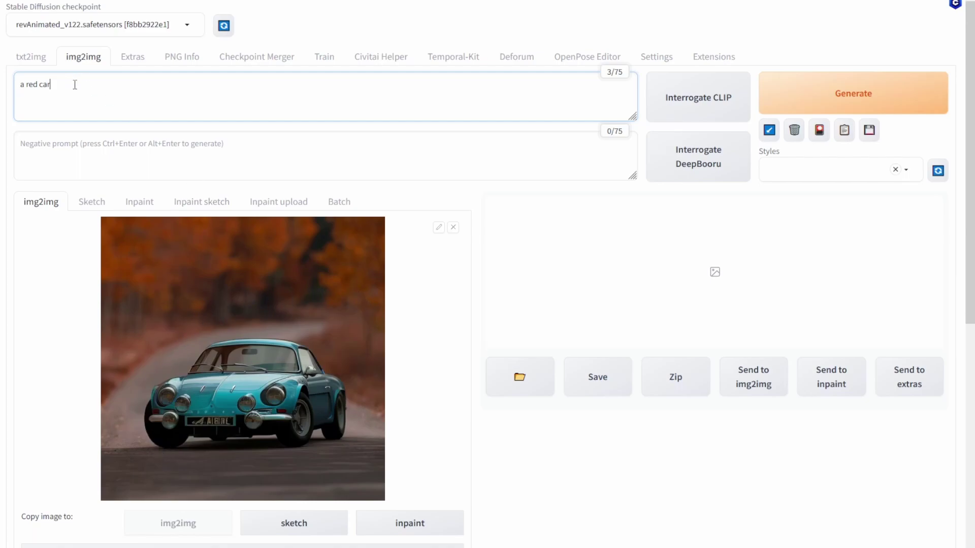
Step: For the "a red car" prompt, set ControlNet to the seg_ofcoco preprocessor with the control_v11p_sd15_seg model
left_click_drag(75, 85, 16, 85)
left_click(477, 260)
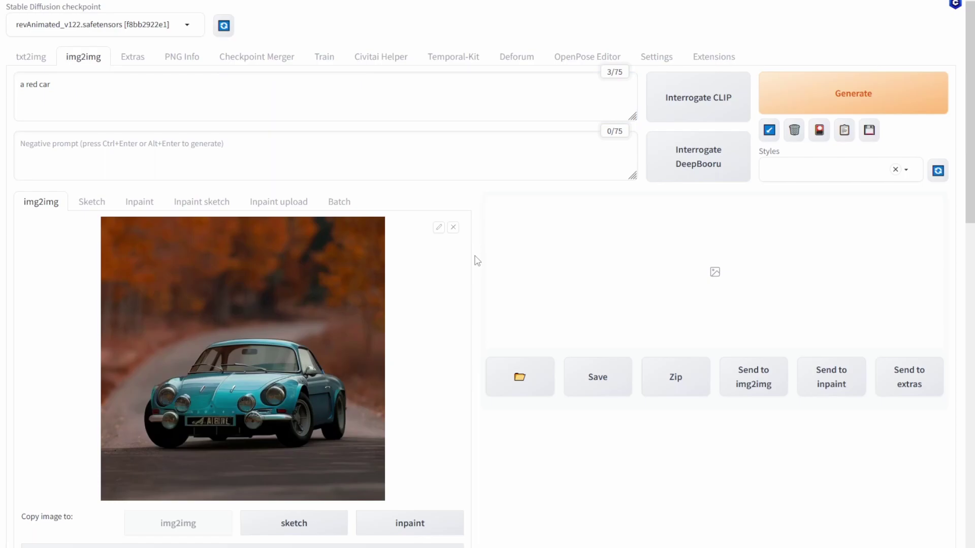
scroll(478, 261, "down", 15)
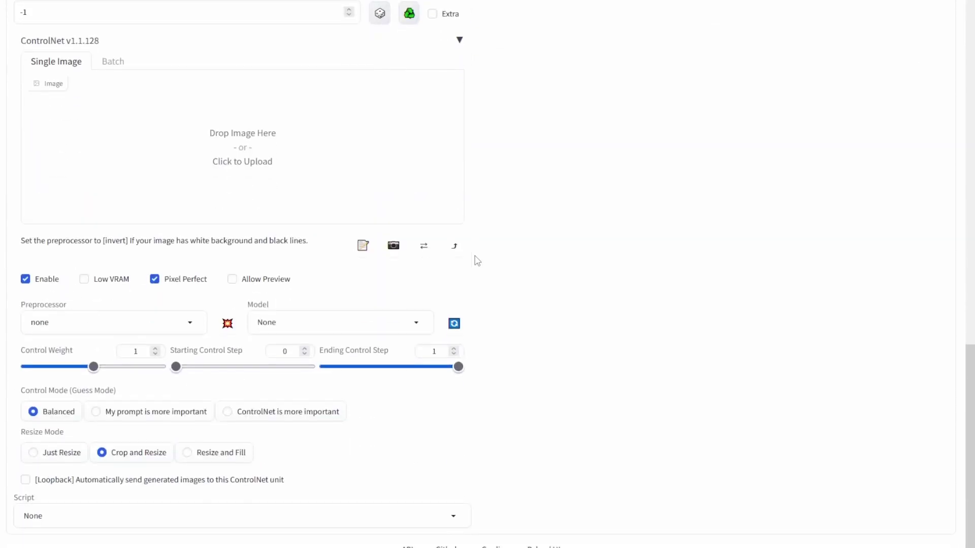
left_click(201, 323)
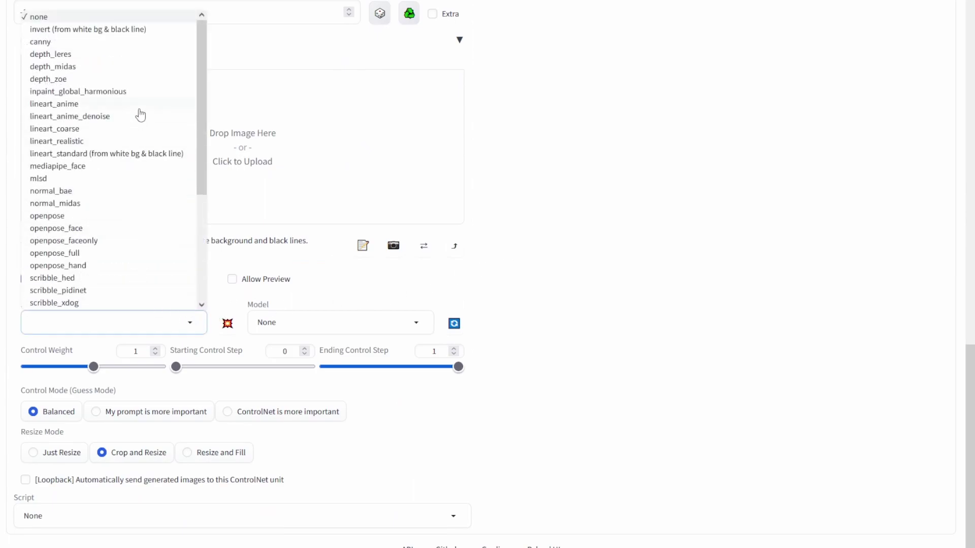
scroll(133, 171, "down", 3)
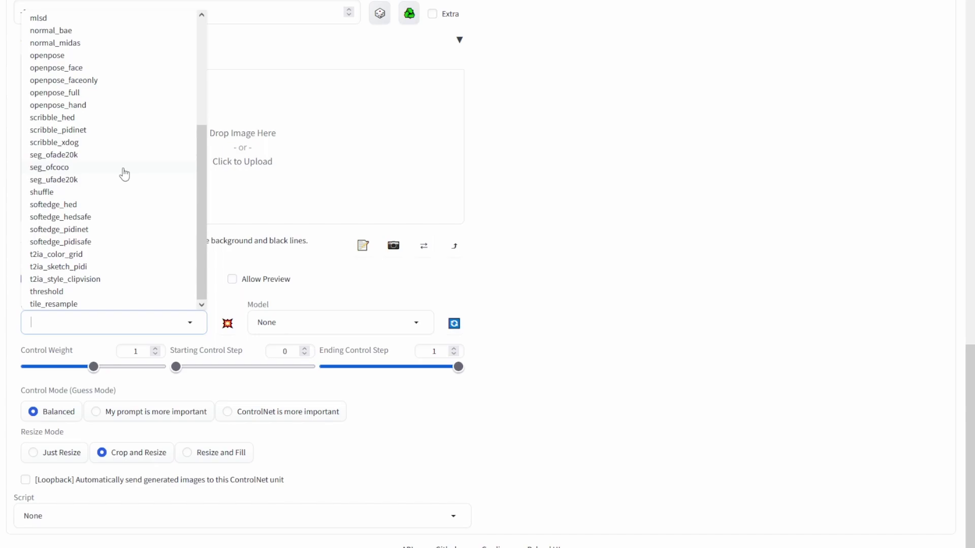
left_click(125, 173)
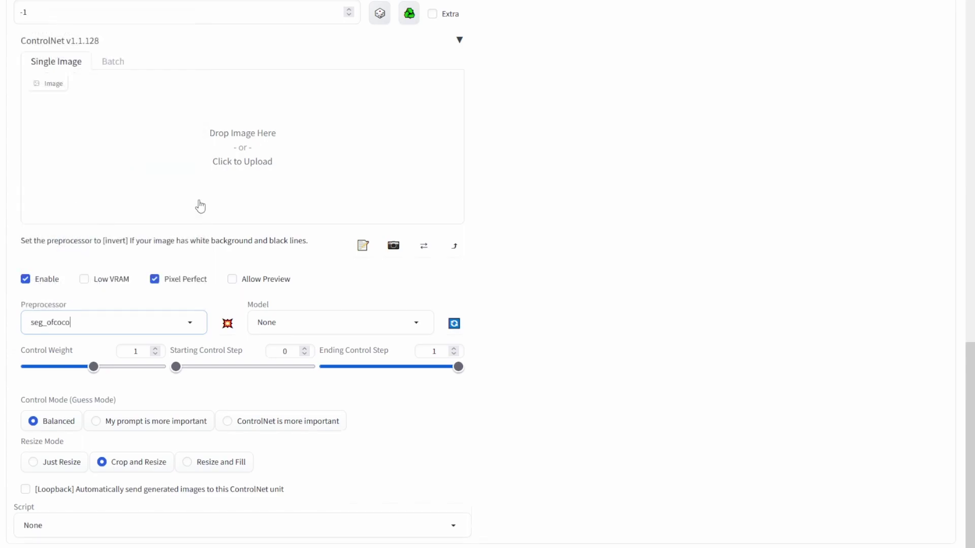
left_click(412, 328)
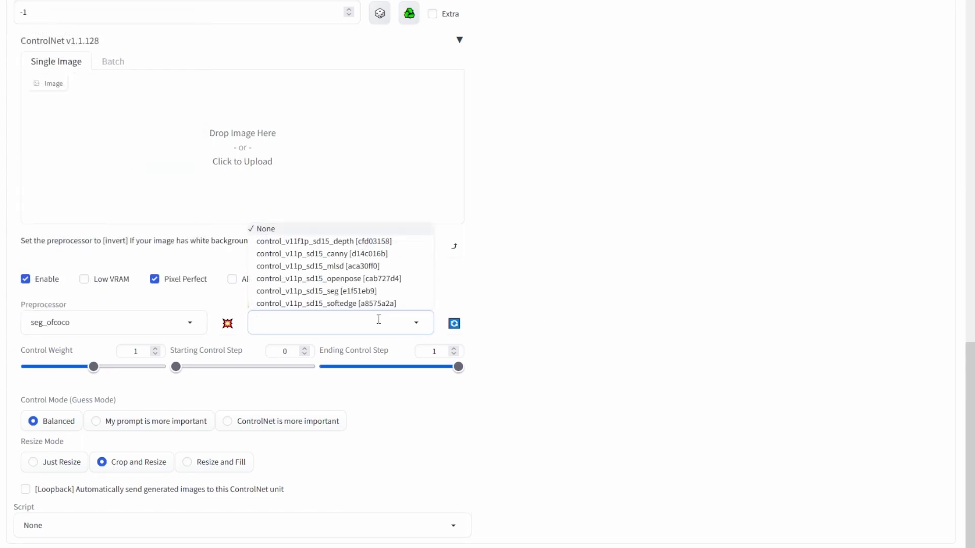
left_click(330, 291)
Step: Generate the red car image with the segmentation settings and review the enlarged result
scroll(569, 293, "up", 15)
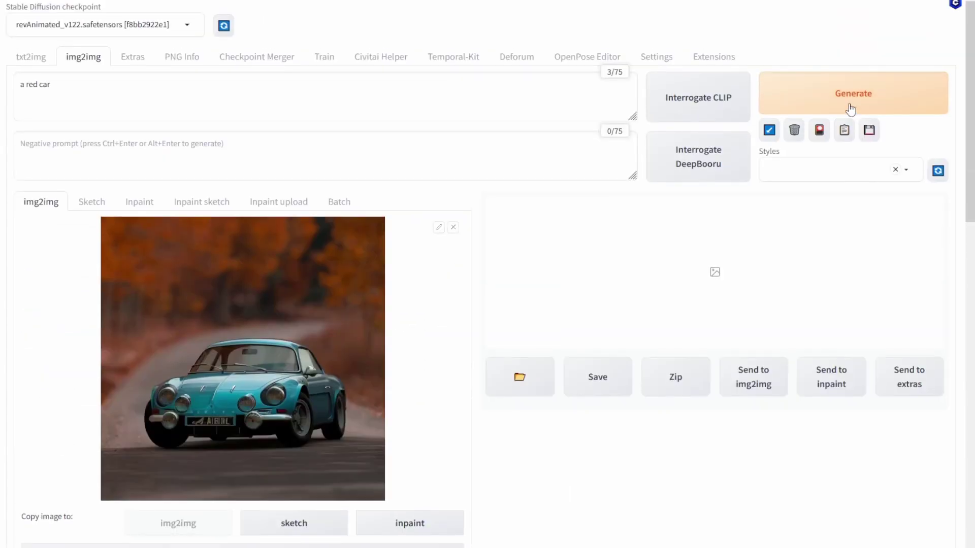
left_click(851, 109)
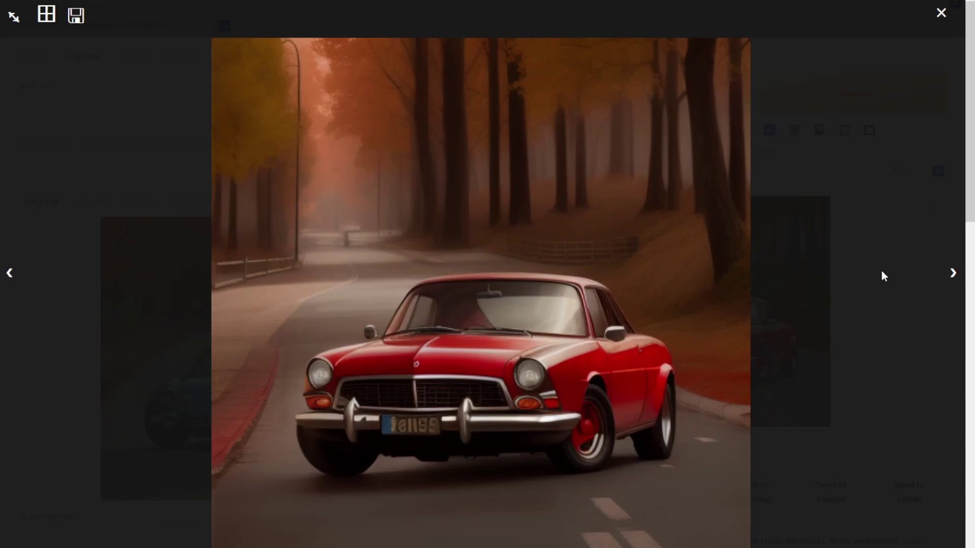
left_click(881, 276)
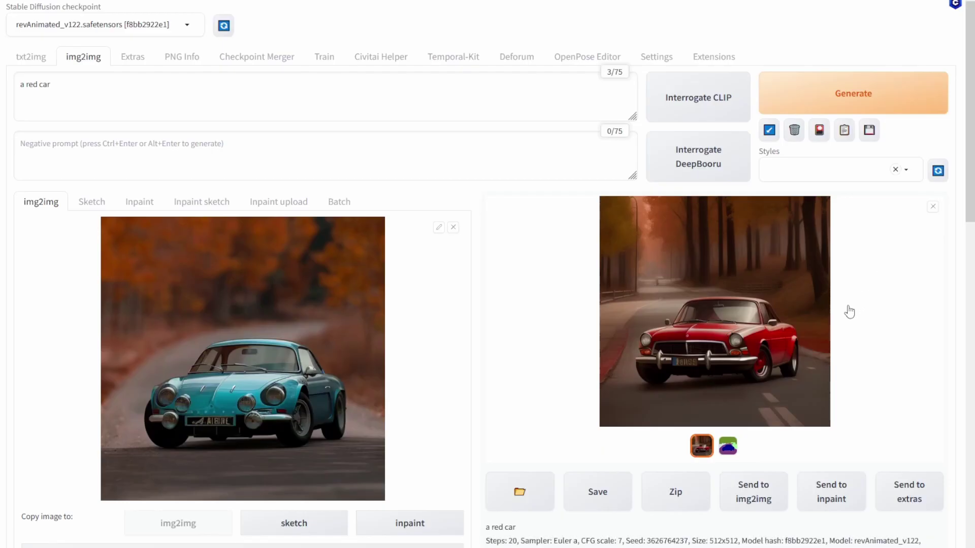
Step: Enlarge the segmentation map of the car output and examine its colored regions
left_click(734, 451)
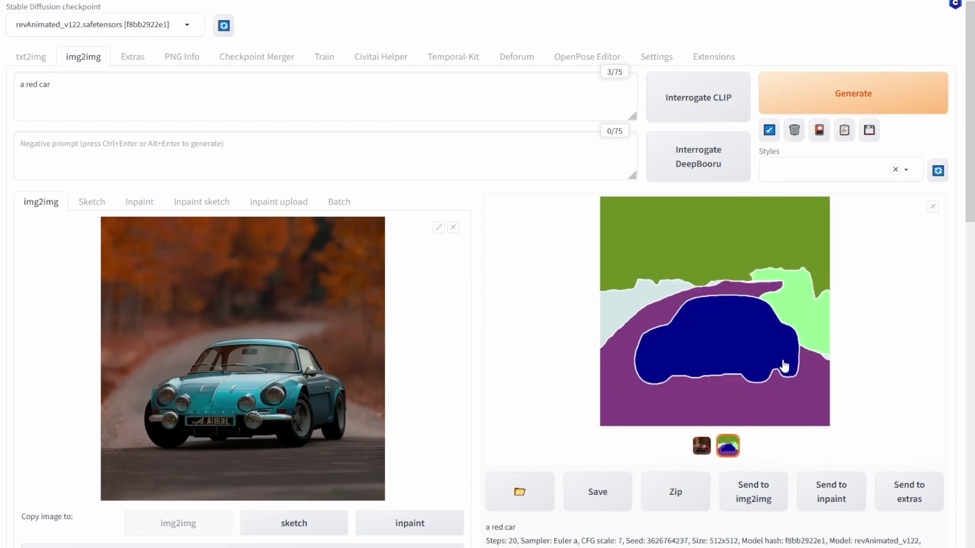
left_click(765, 344)
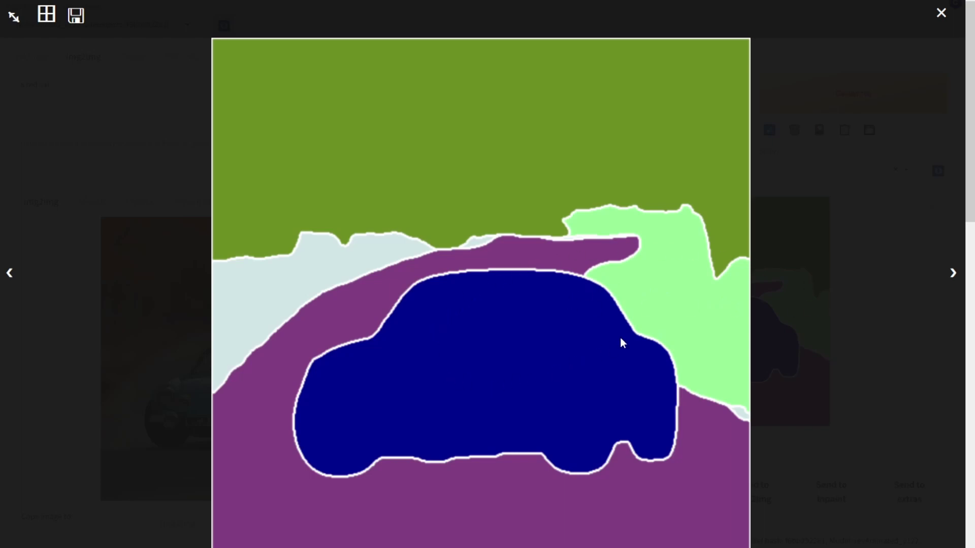
left_click(864, 282)
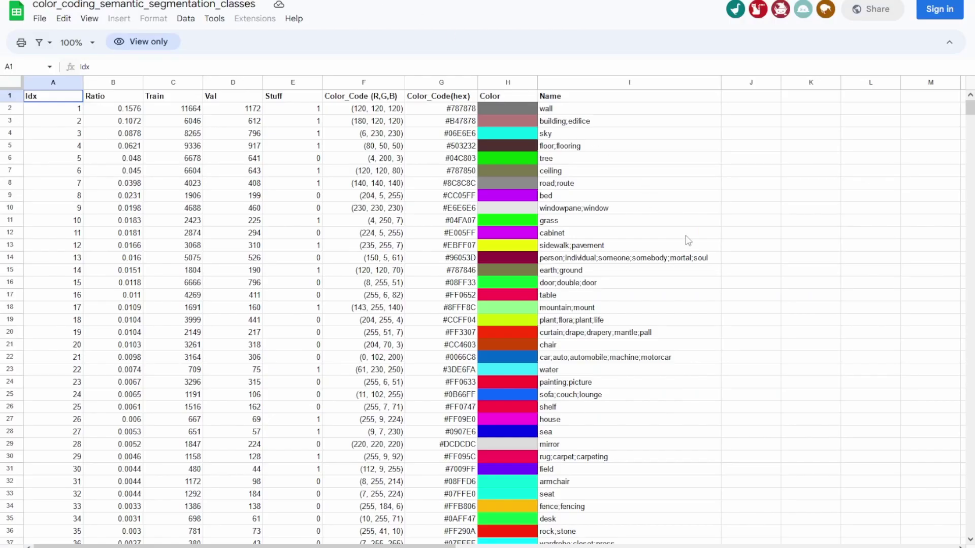
Step: Look through the colors and class names in the color_coding_semantic_segmentation_classes Google Sheet, then return to the WebUI's generated red car image
scroll(574, 131, "down", 10)
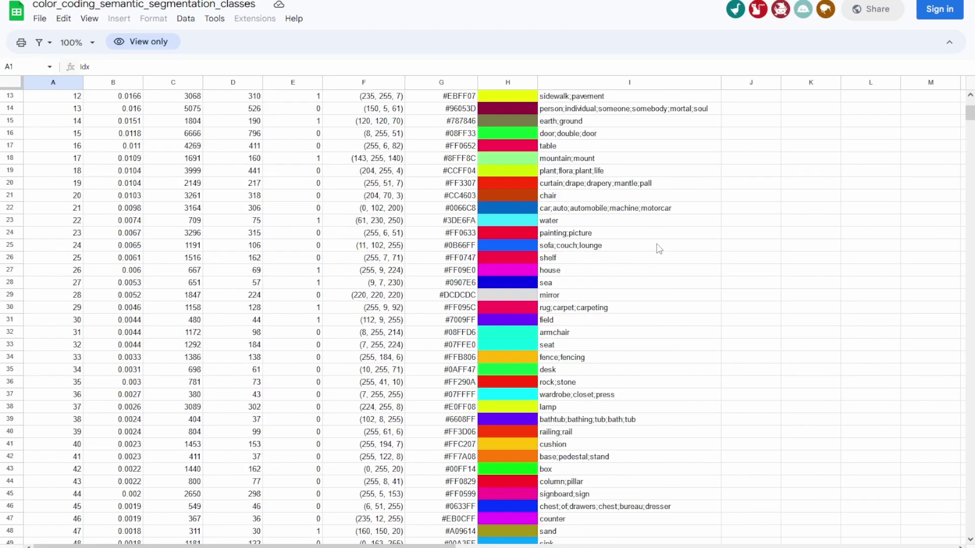
scroll(658, 254, "down", 20)
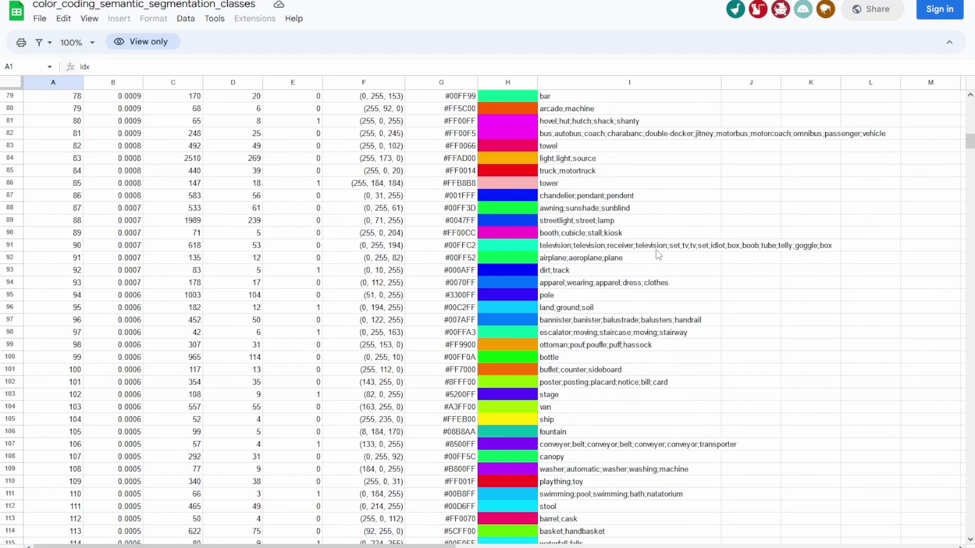
scroll(658, 255, "down", 4)
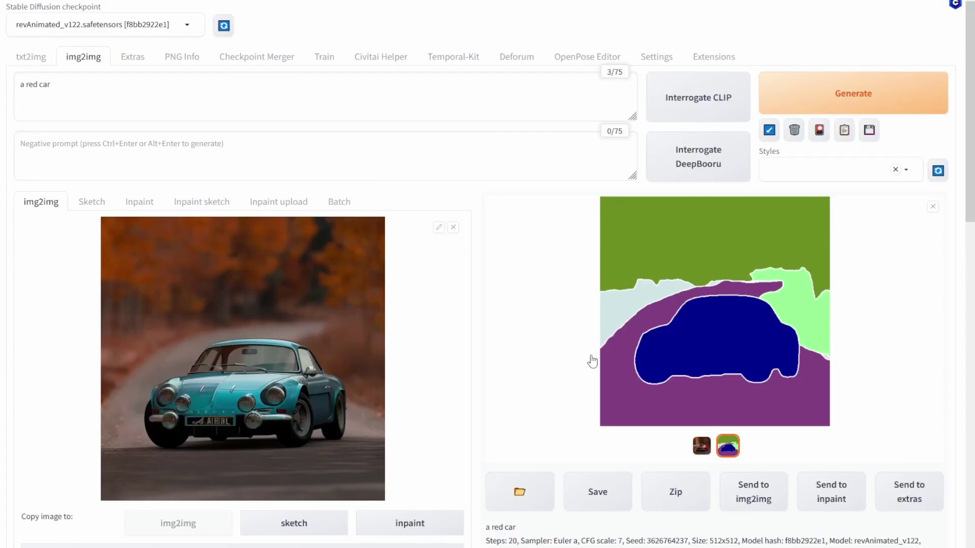
left_click(703, 447)
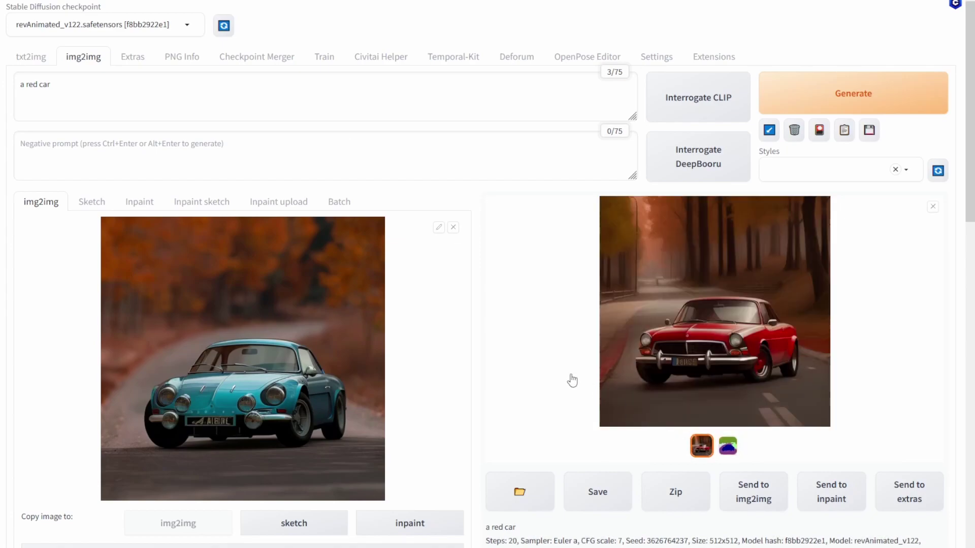